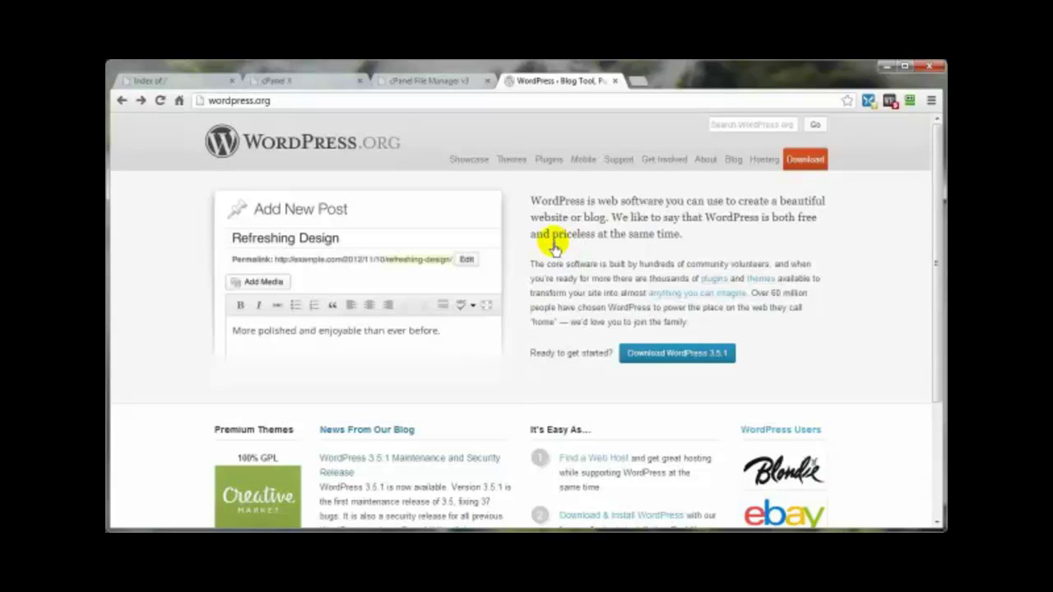
# Open the WordPress 3.5.1 download page offering the zip and tar.gz files.
pyautogui.click(652, 355)
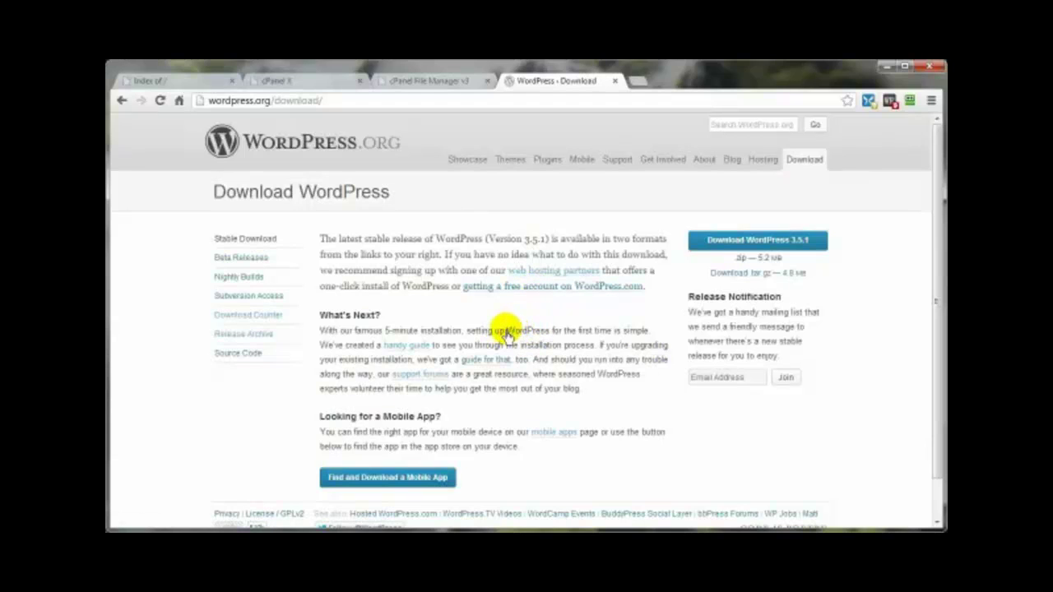
# Open the Installing WordPress Codex guide from the 'handy guide' link and skim its requirements.
pyautogui.click(392, 347)
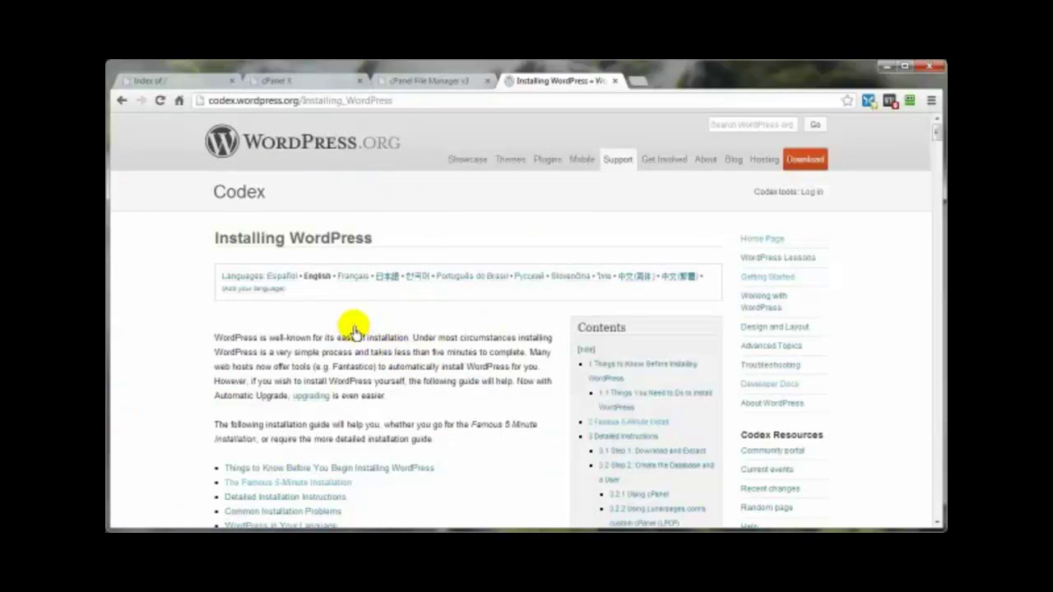
pyautogui.scroll(-4, 216, 329)
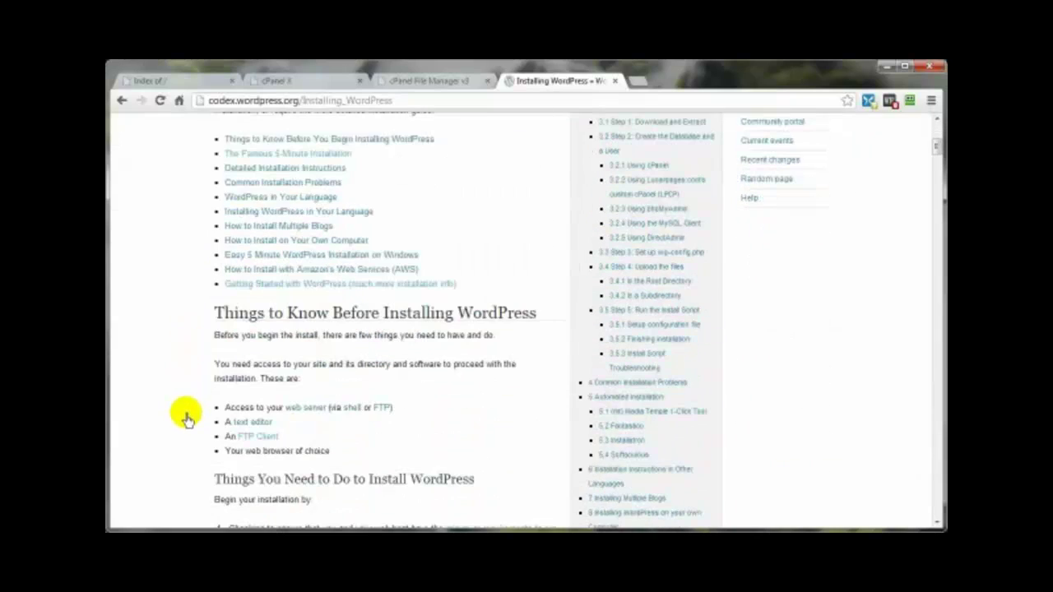
pyautogui.scroll(2, 188, 463)
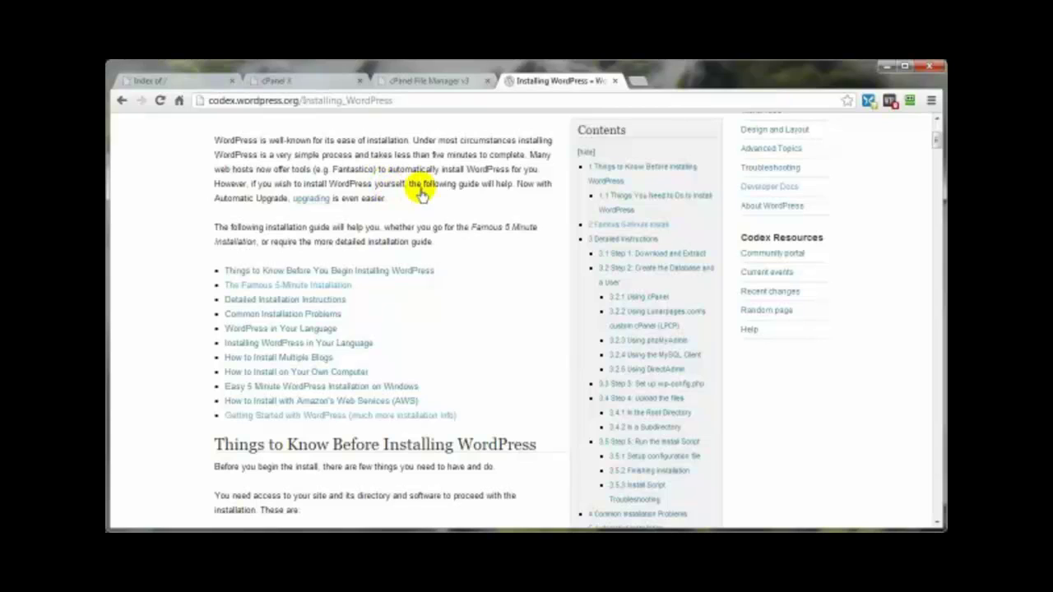
pyautogui.scroll(3, 456, 238)
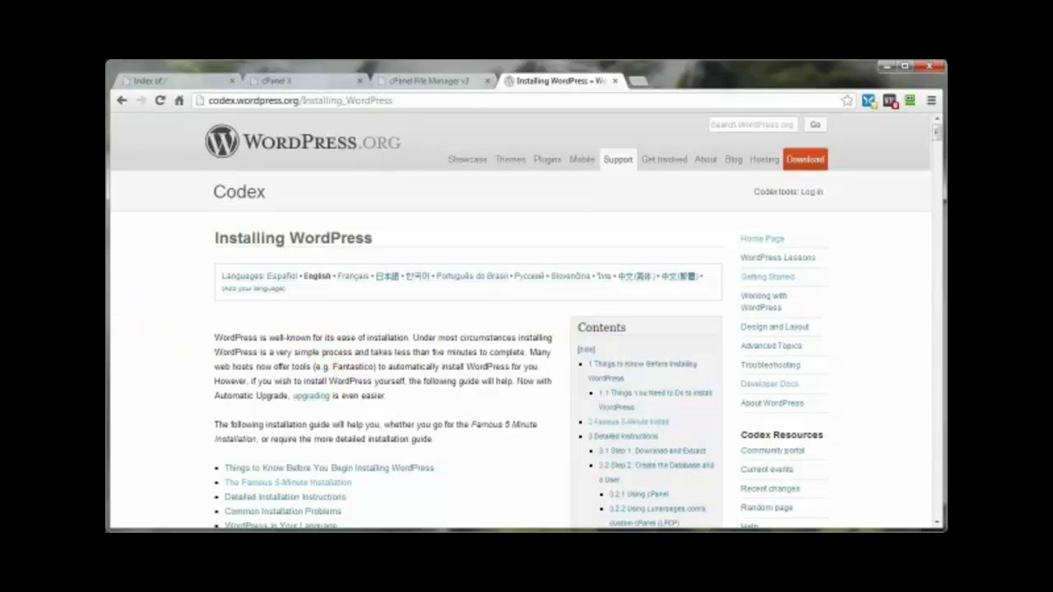
pyautogui.hotkey('alt', 'Tab')
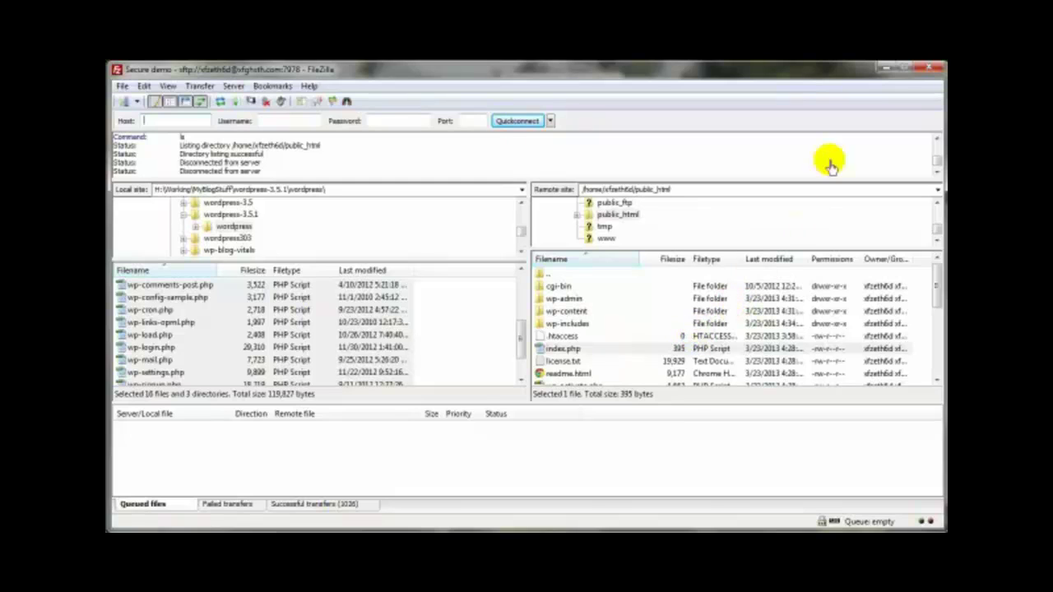
# Minimize FileZilla to return to the Installing WordPress guide in Chrome.
pyautogui.click(881, 73)
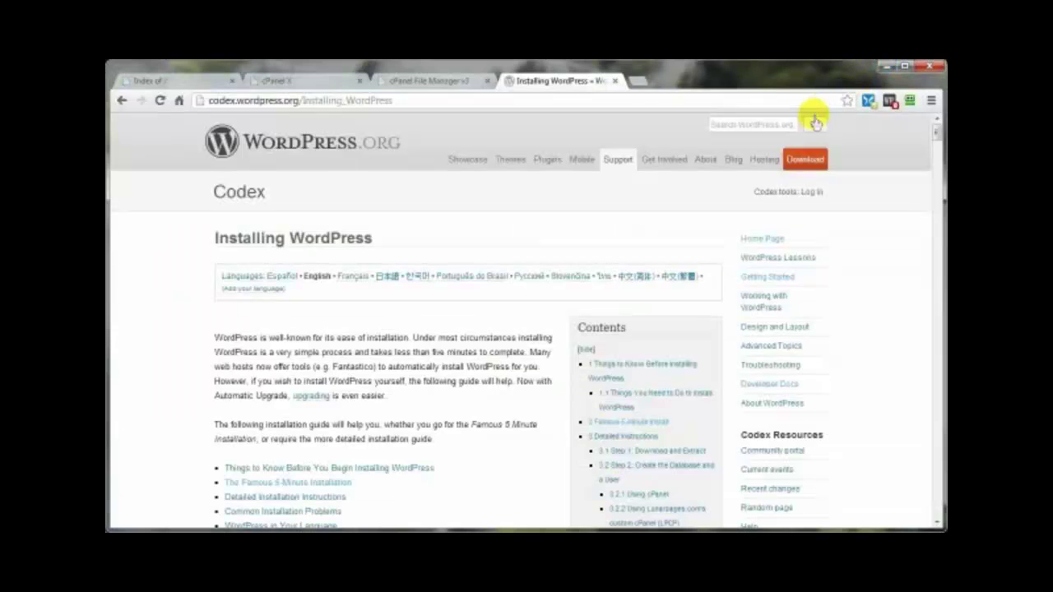
# Go to the cPanel X home page and open MySQL Databases under Databases.
pyautogui.click(282, 81)
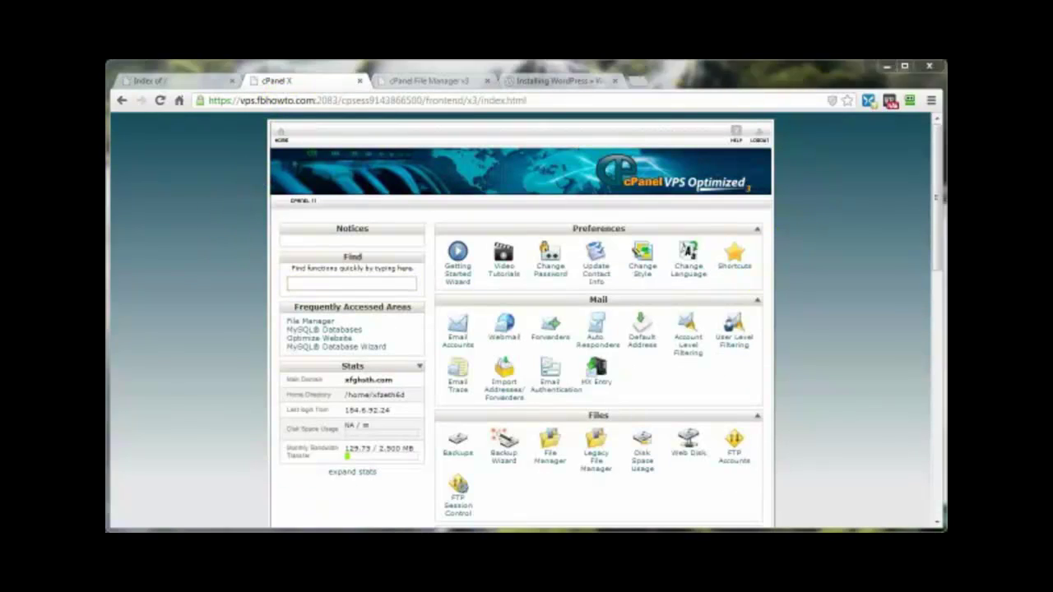
pyautogui.moveTo(742, 89)
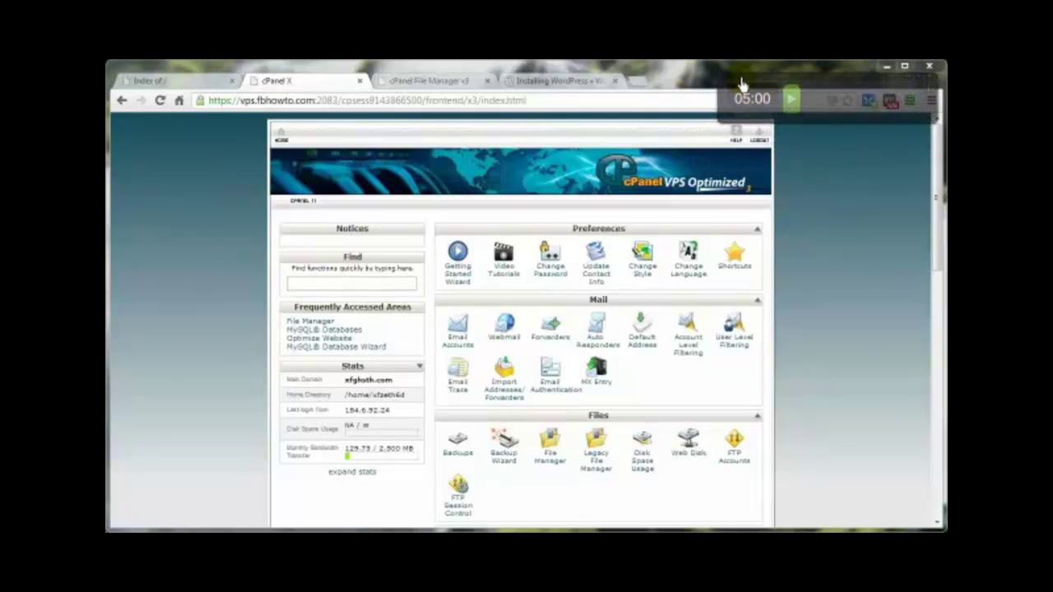
pyautogui.click(790, 102)
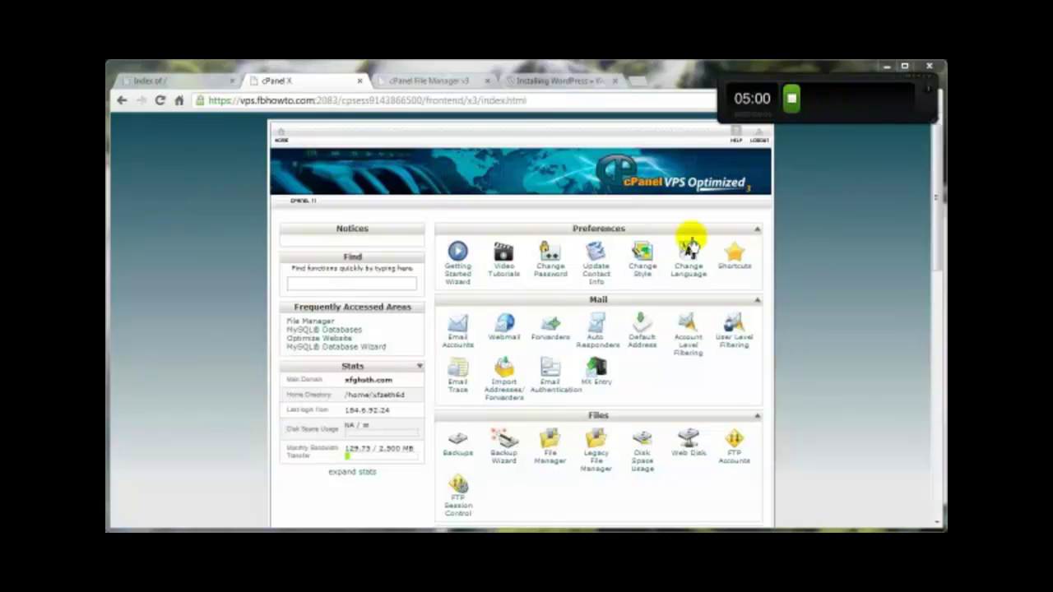
pyautogui.scroll(-10, 829, 400)
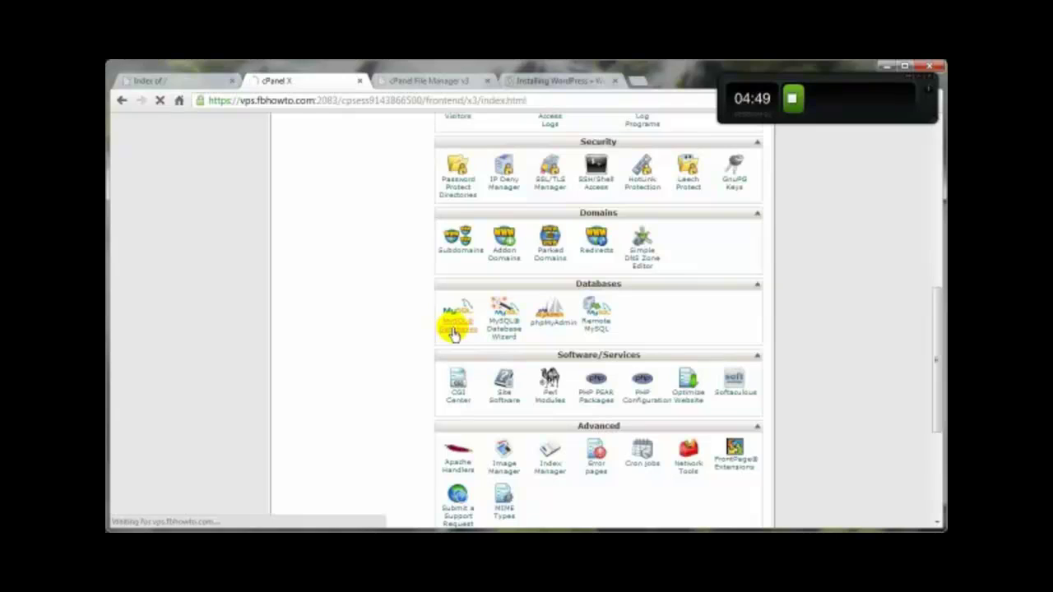
pyautogui.click(454, 330)
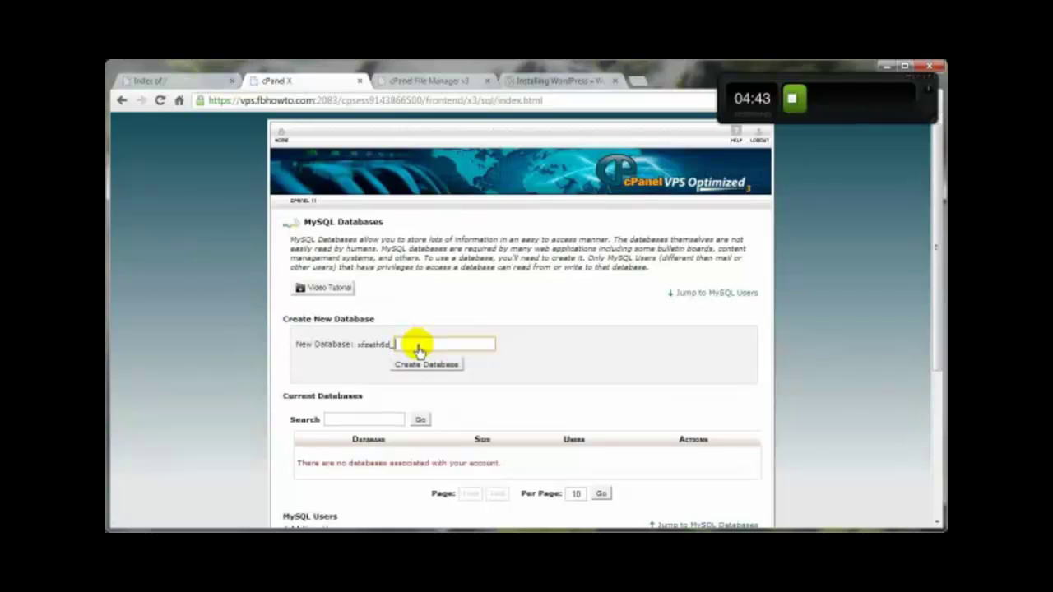
# Create the dtester MySQL database, copy its prefixed full name, and go back.
pyautogui.write('dbaster')
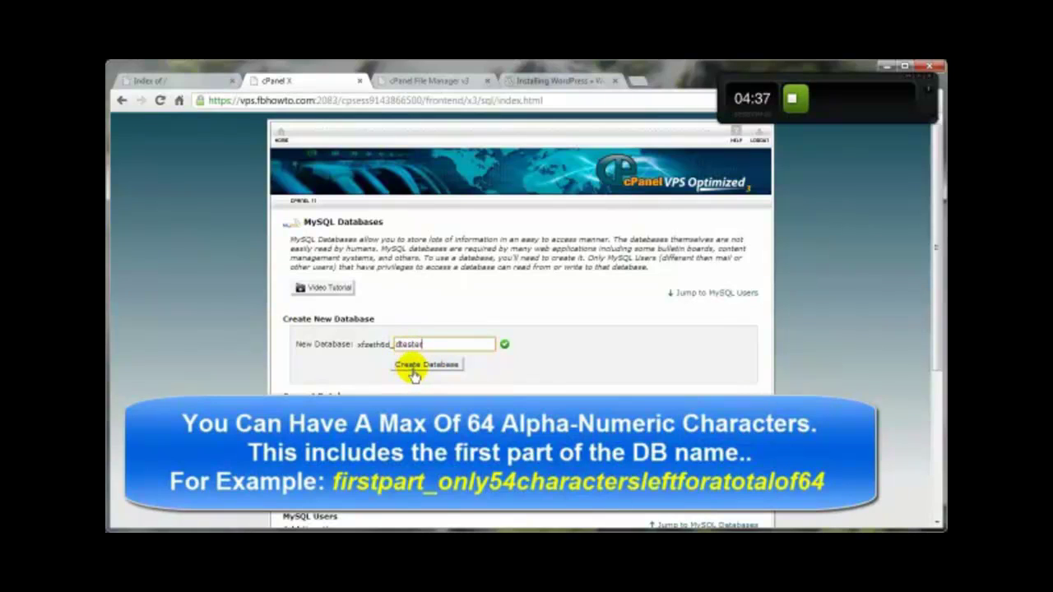
pyautogui.click(407, 368)
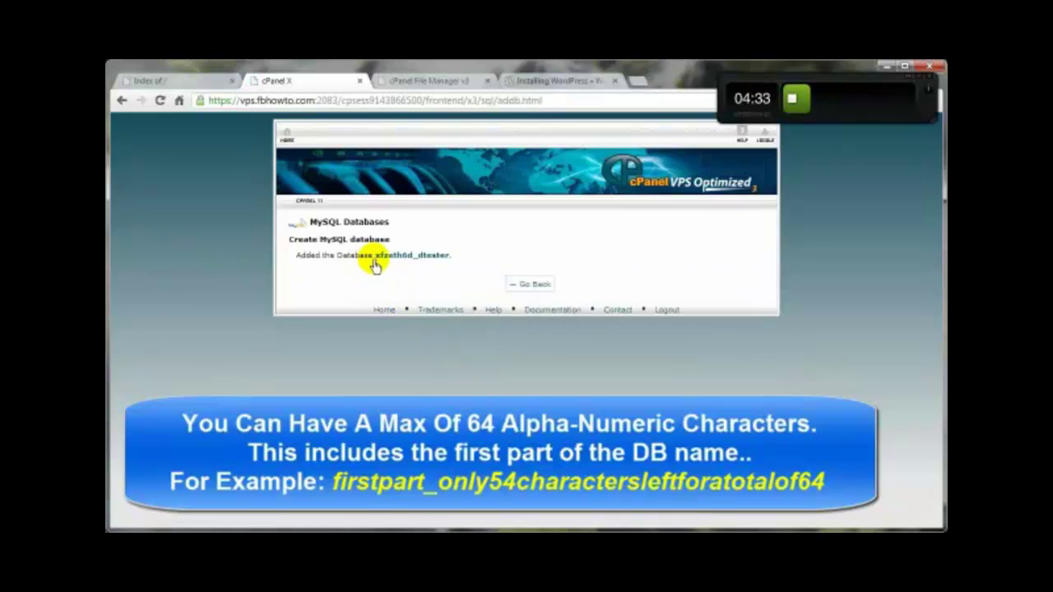
pyautogui.moveTo(377, 262); pyautogui.dragTo(429, 260)
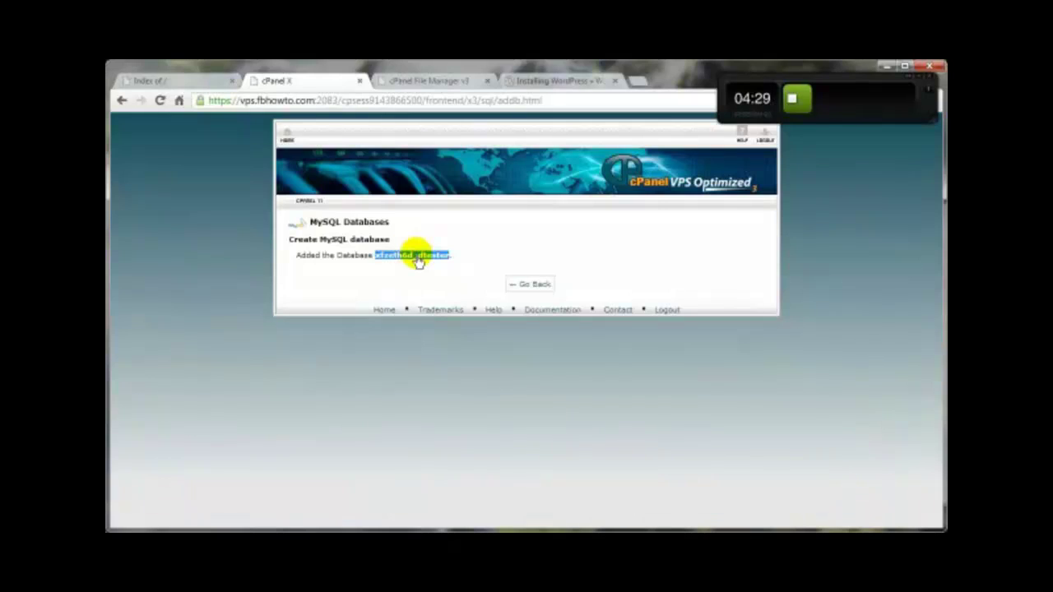
pyautogui.rightClick(418, 260)
pyautogui.click(447, 264)
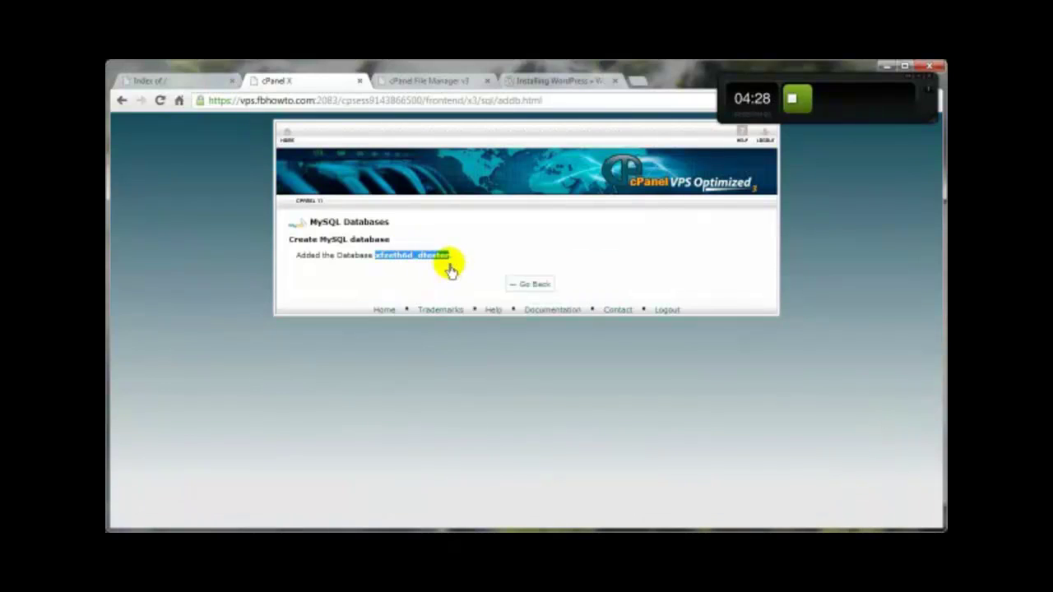
pyautogui.click(532, 285)
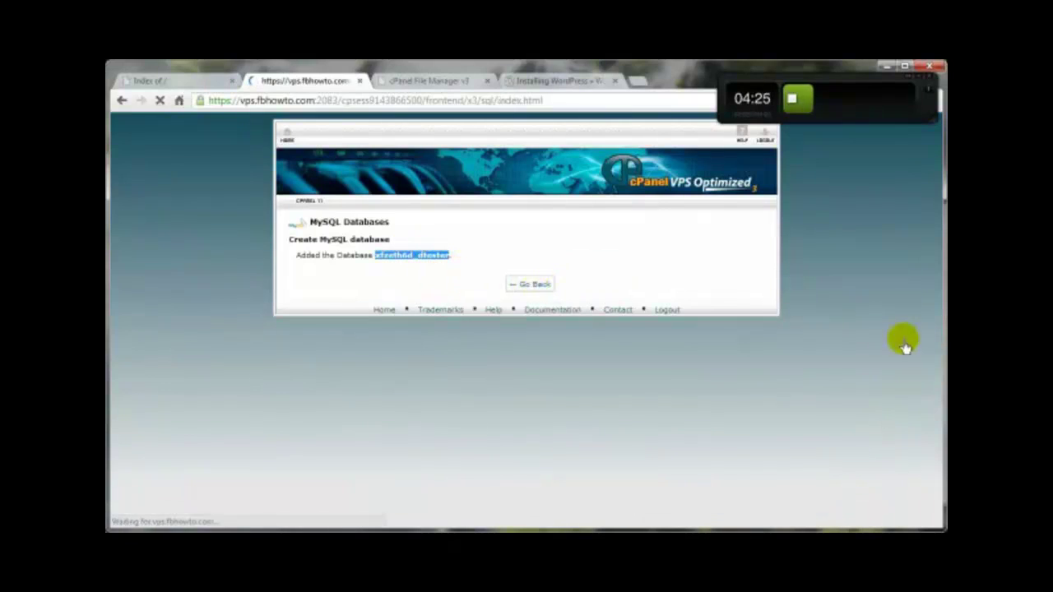
# Paste the prefixed dtester name in Notepad as both database name and database username.
pyautogui.hotkey('alt', 'Tab')
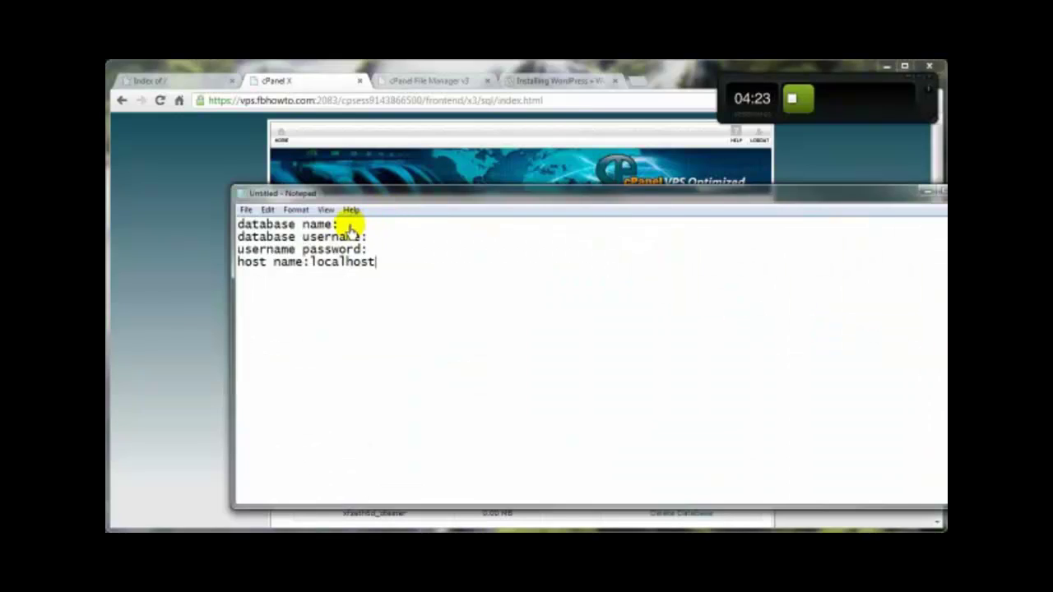
pyautogui.click(345, 229)
pyautogui.rightClick(346, 229)
pyautogui.click(379, 283)
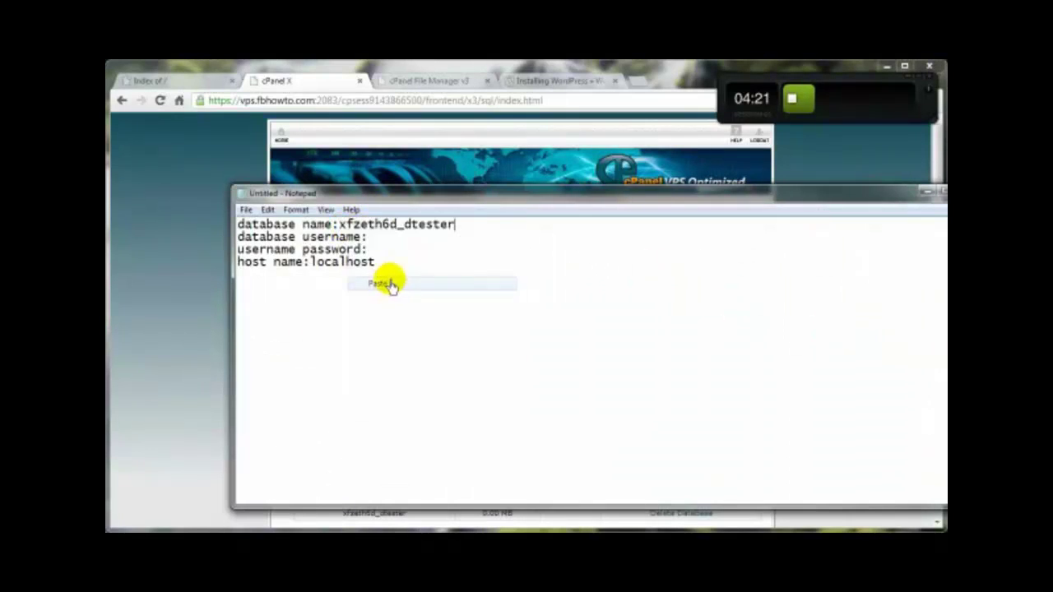
pyautogui.rightClick(377, 243)
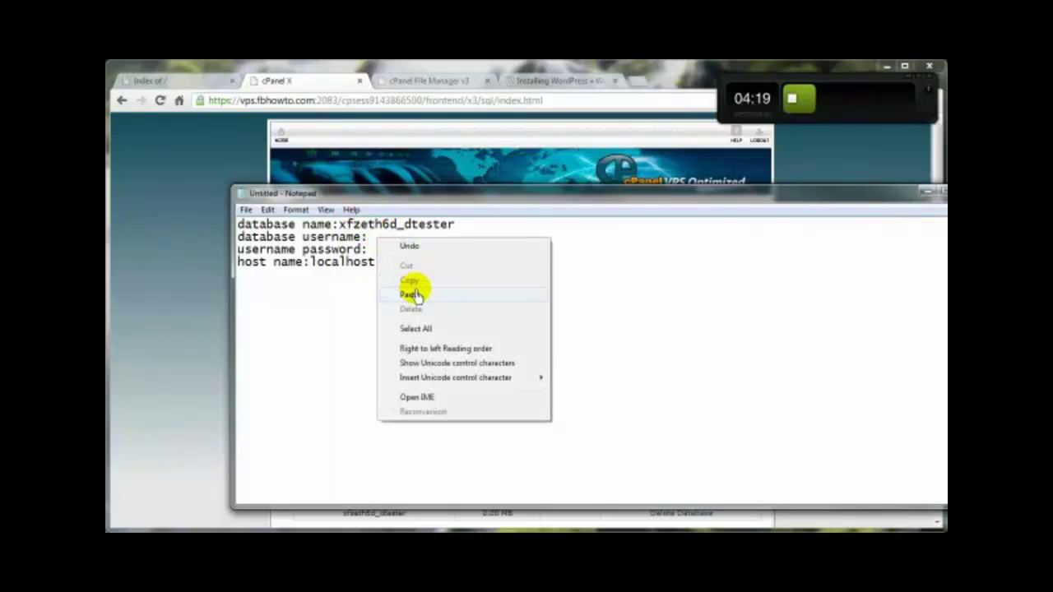
pyautogui.click(415, 296)
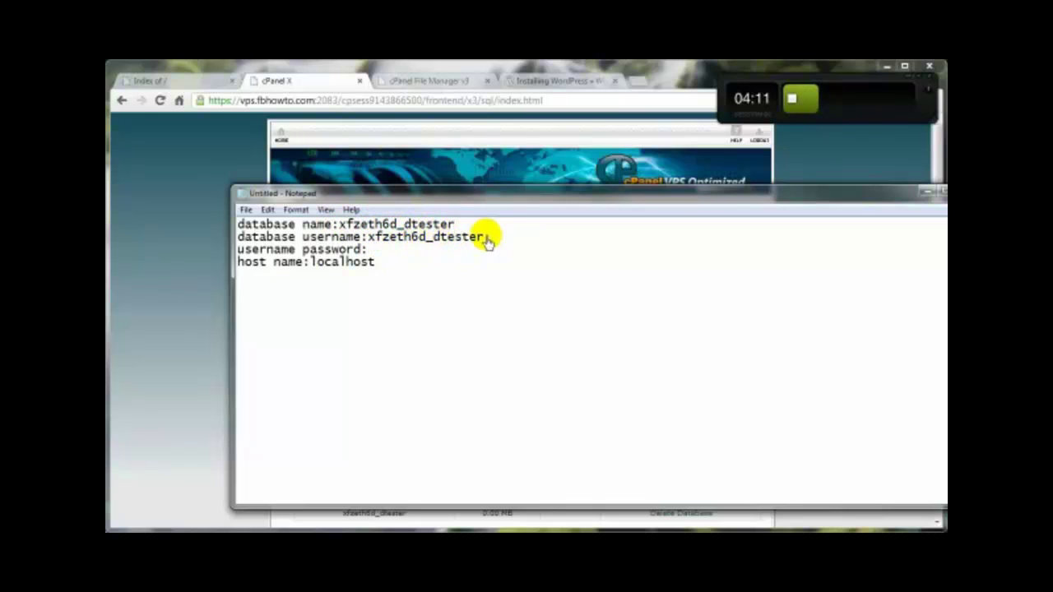
pyautogui.click(335, 186)
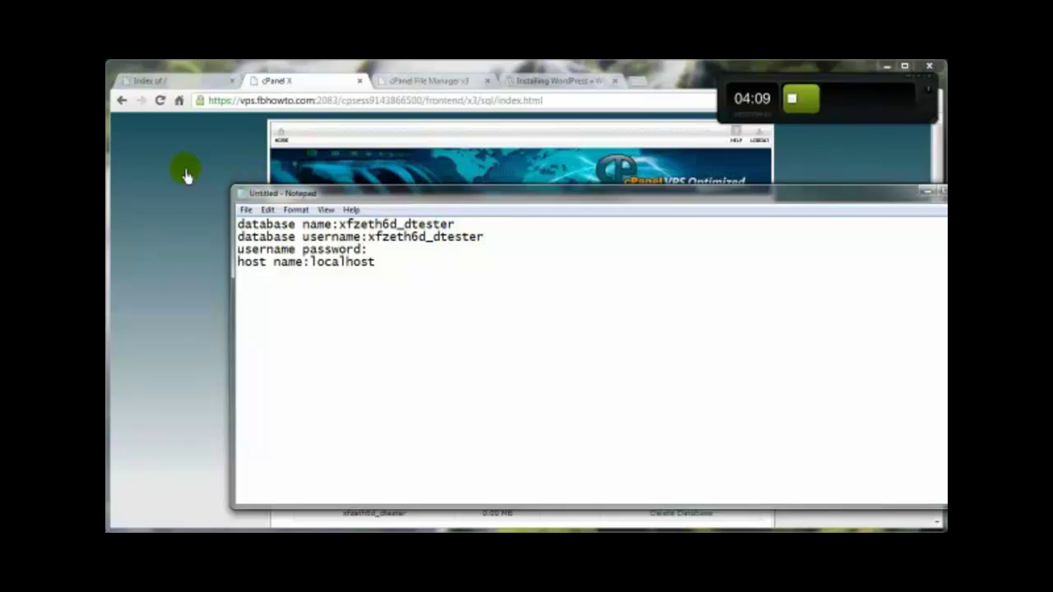
pyautogui.click(186, 169)
pyautogui.scroll(-2, 541, 386)
# Generate a strong password for the new MySQL user and copy it.
pyautogui.scroll(-2, 541, 387)
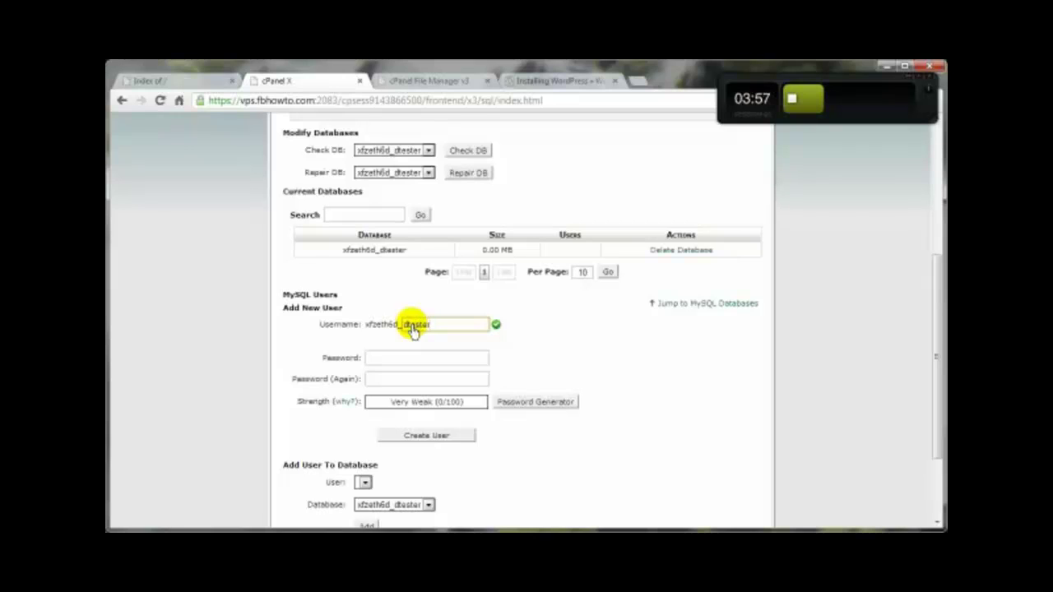
pyautogui.click(521, 408)
pyautogui.moveTo(532, 286); pyautogui.dragTo(414, 285)
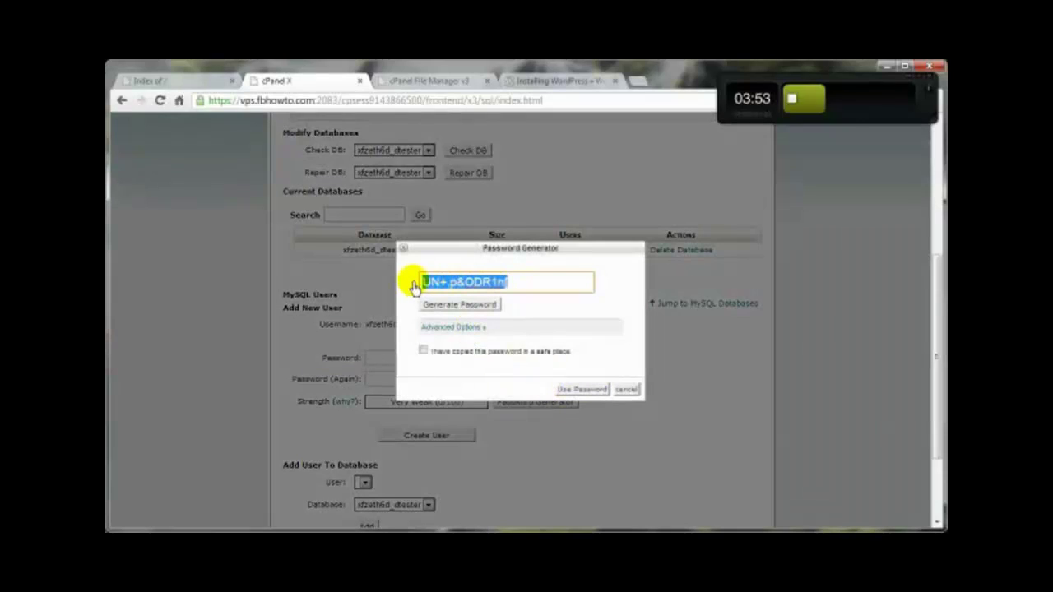
pyautogui.rightClick(452, 292)
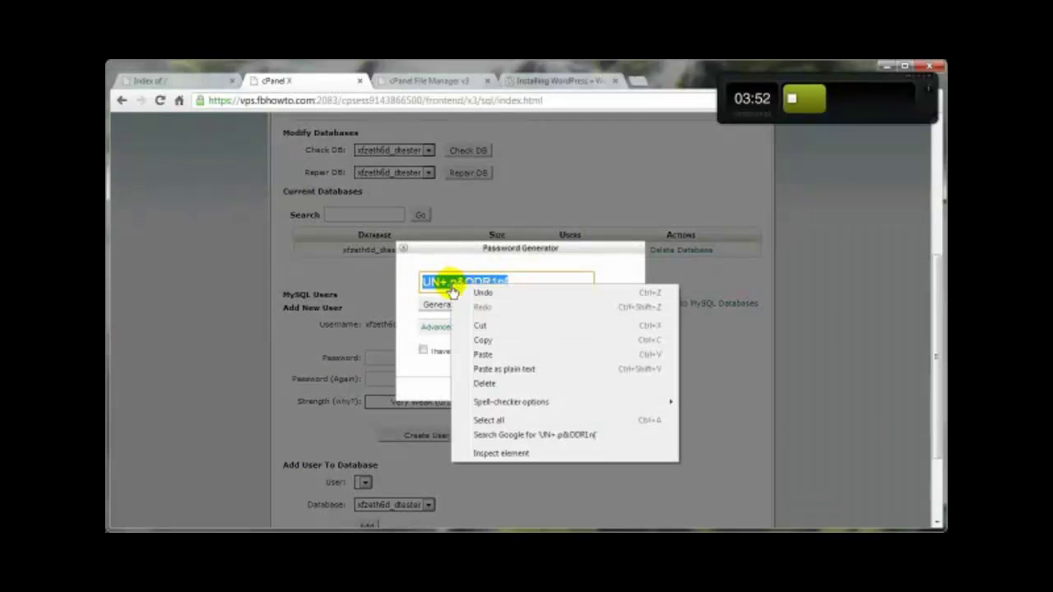
pyautogui.click(486, 337)
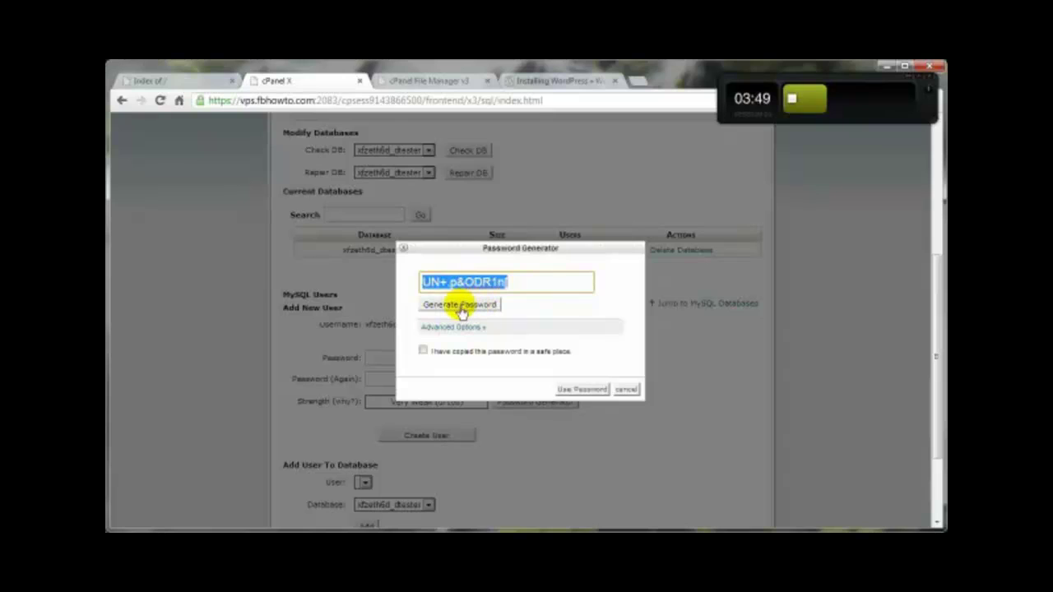
# Apply the generated password and create the dtester user, declining RoboForm's save prompt.
pyautogui.click(422, 354)
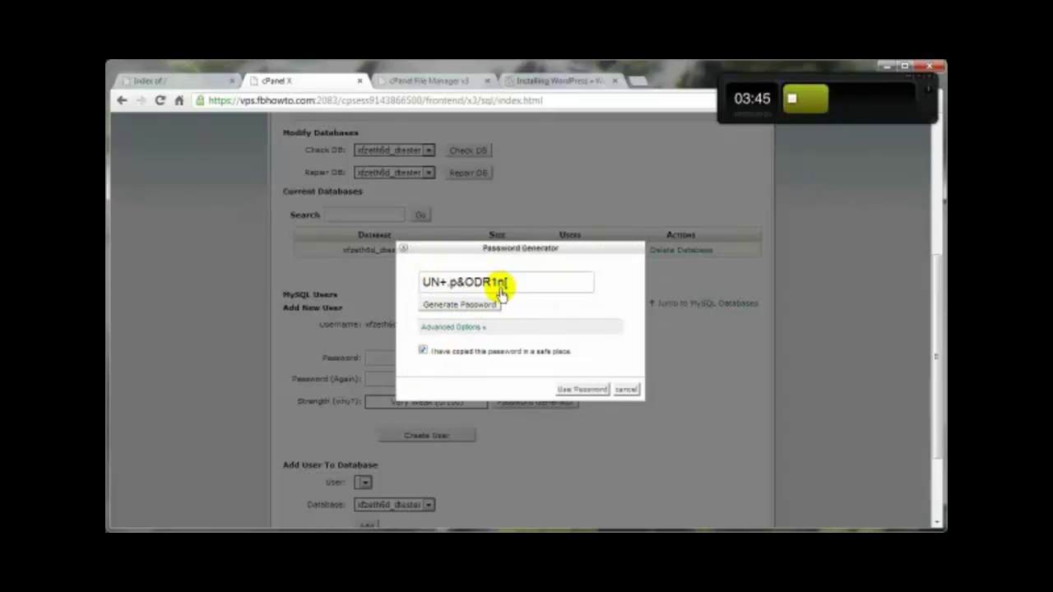
pyautogui.click(574, 390)
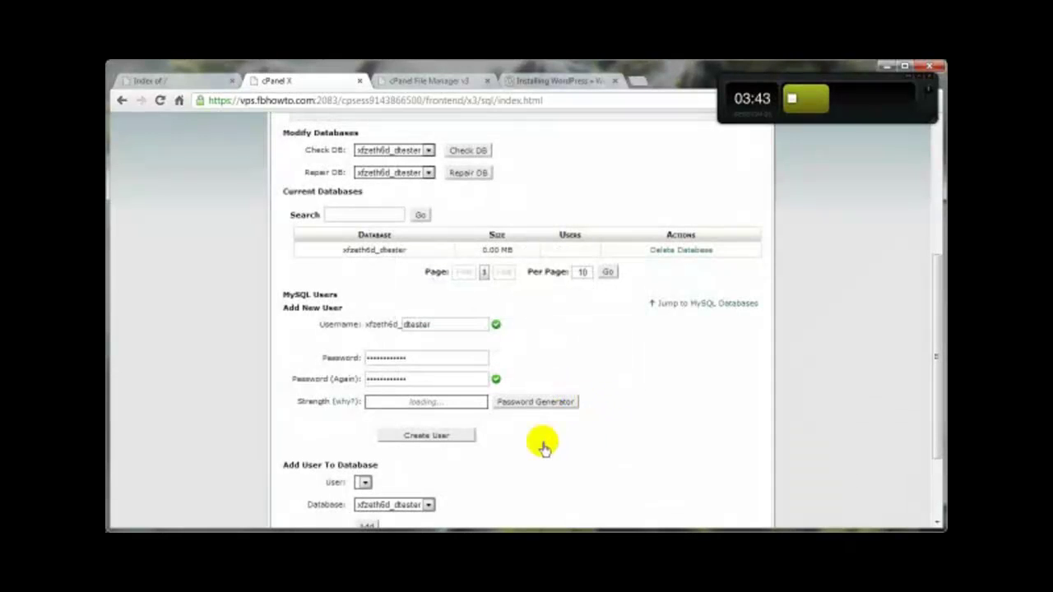
pyautogui.click(412, 441)
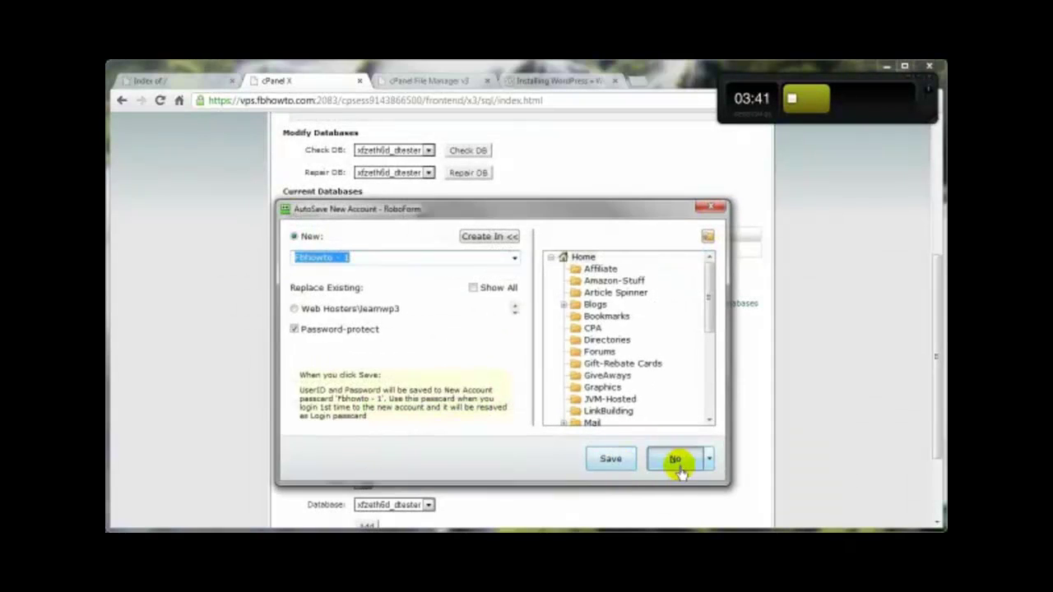
pyautogui.click(677, 461)
pyautogui.click(436, 442)
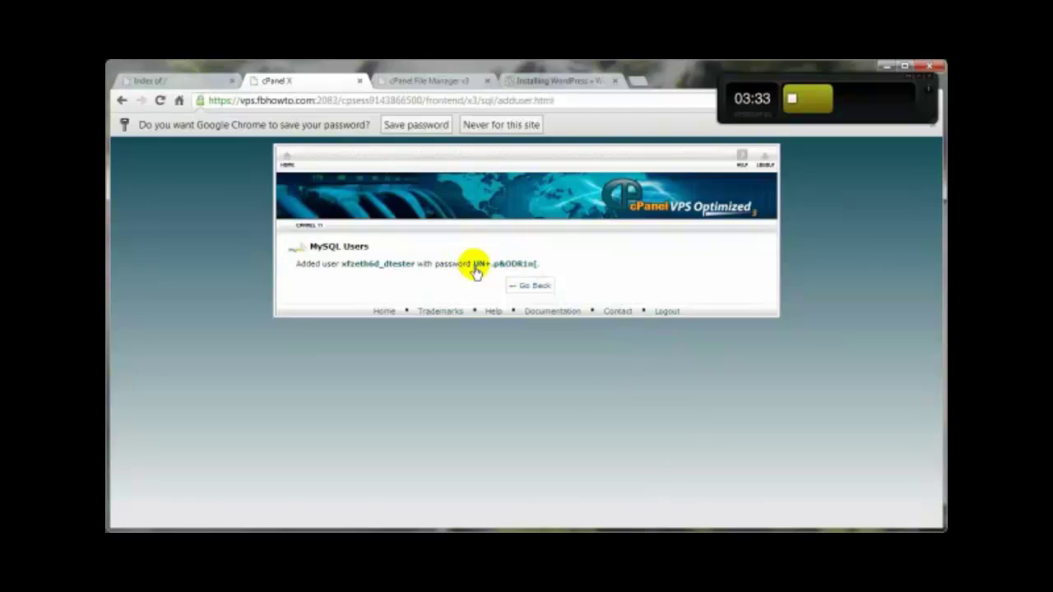
# Paste the new user's password after 'username password:' in Notepad, then return to MySQL Databases.
pyautogui.moveTo(475, 265); pyautogui.dragTo(535, 265)
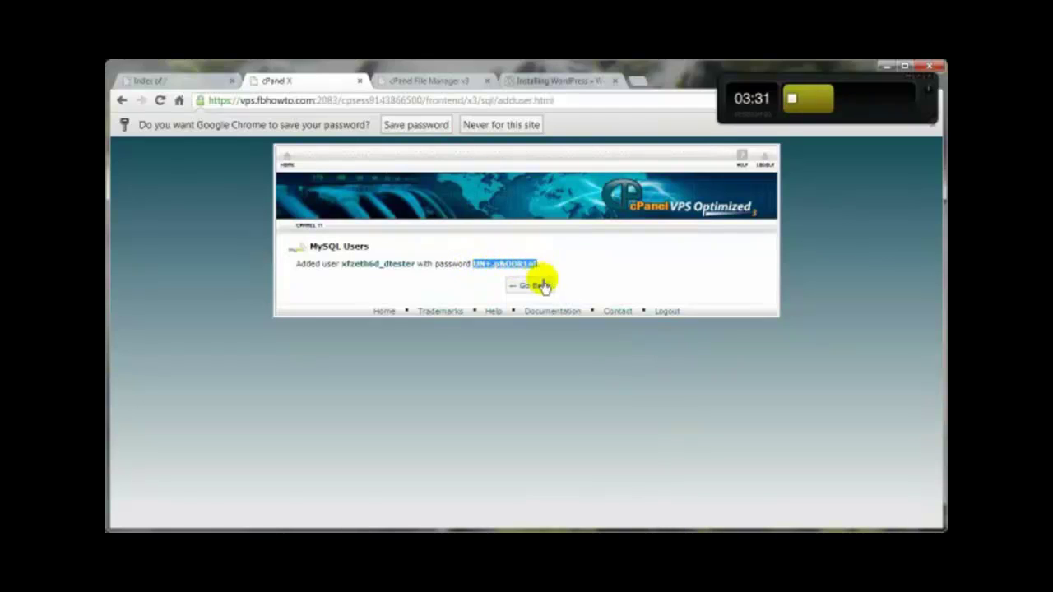
pyautogui.rightClick(541, 266)
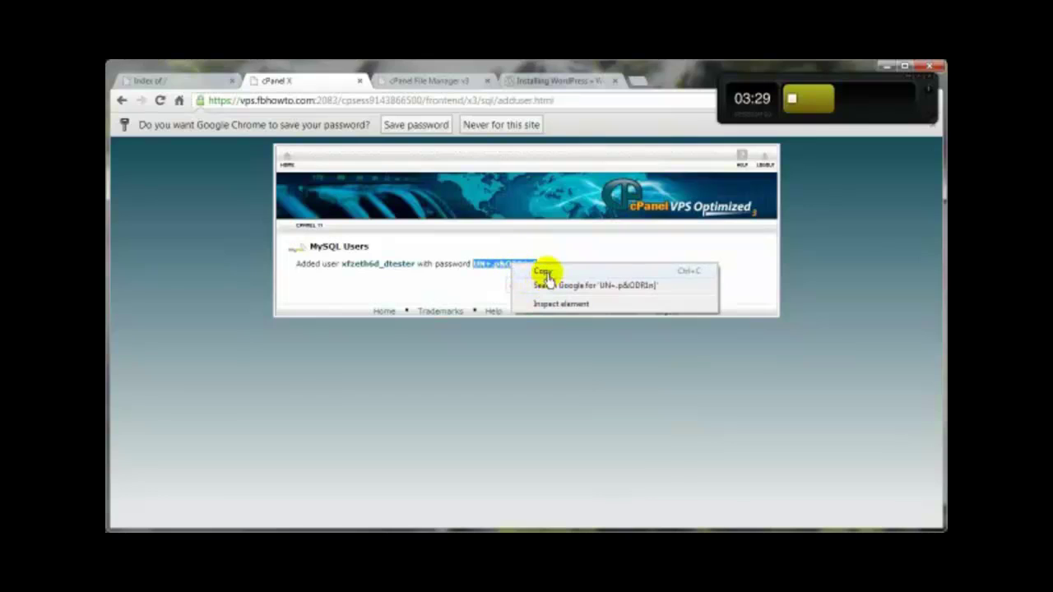
pyautogui.click(547, 274)
pyautogui.hotkey('alt', 'Tab')
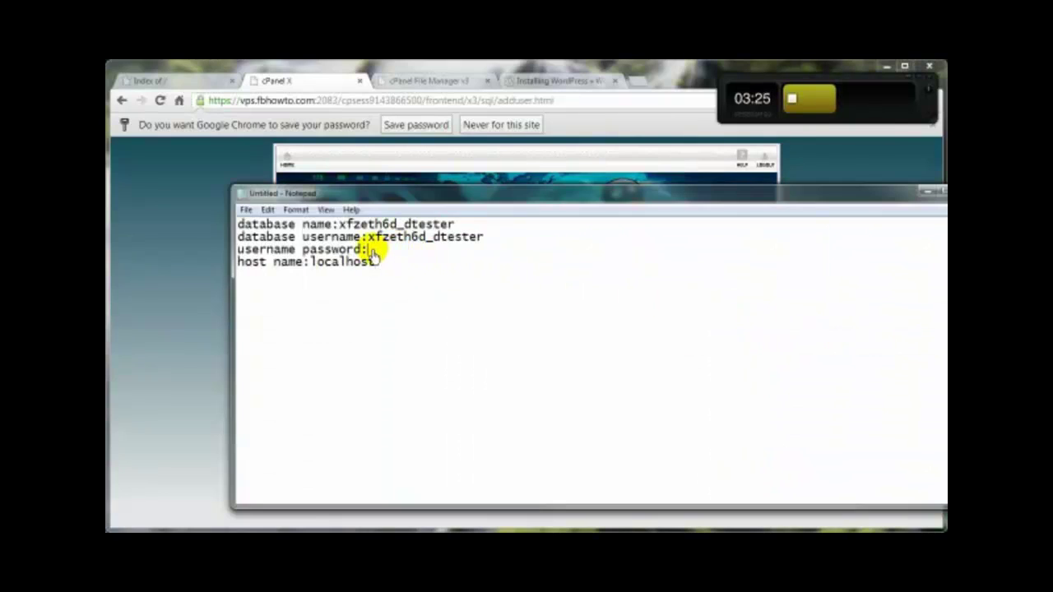
pyautogui.rightClick(371, 250)
pyautogui.click(405, 306)
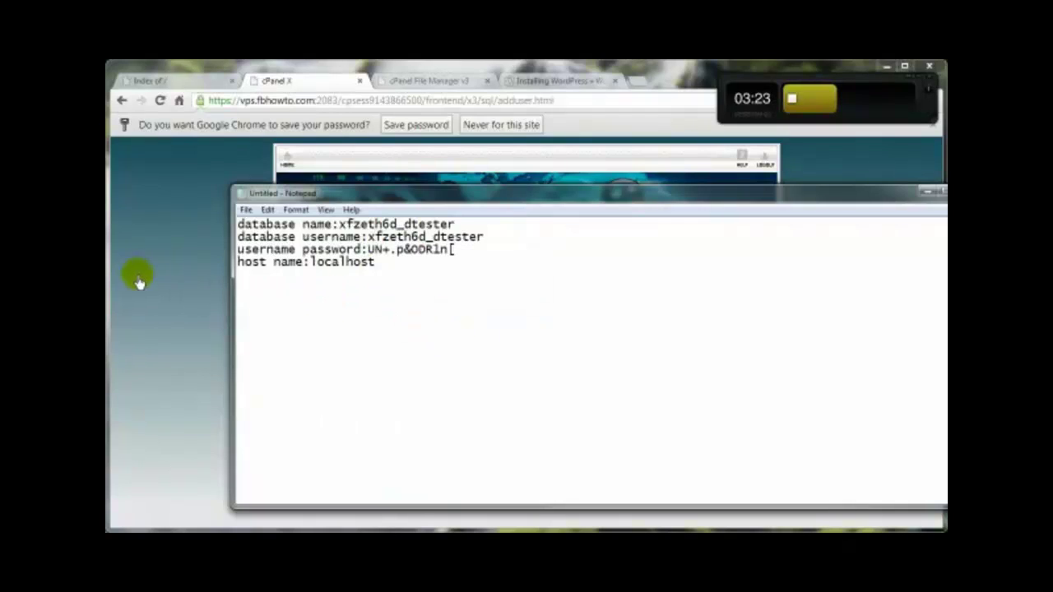
pyautogui.click(136, 276)
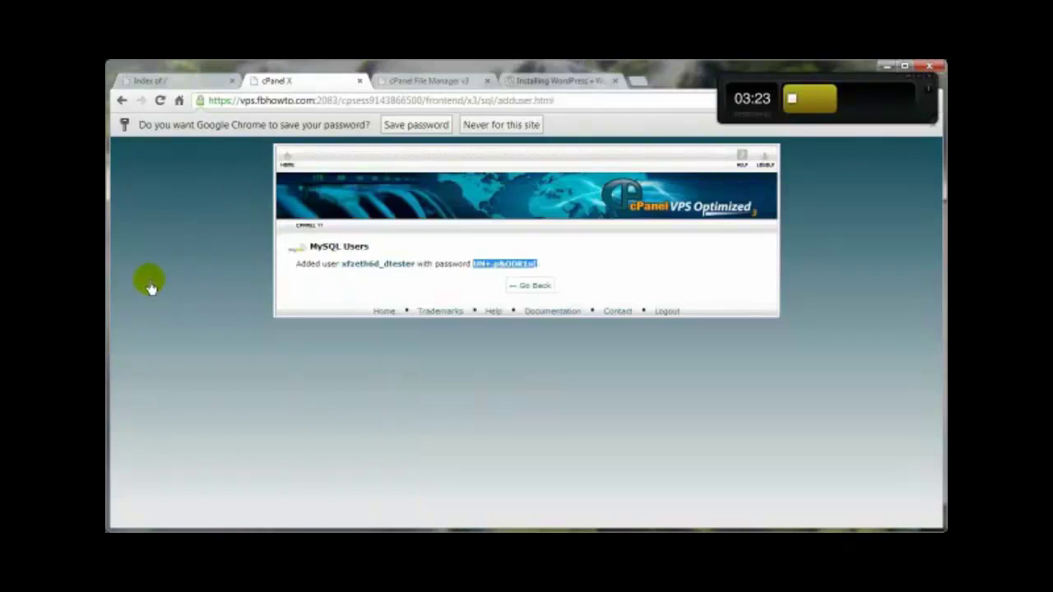
pyautogui.click(530, 288)
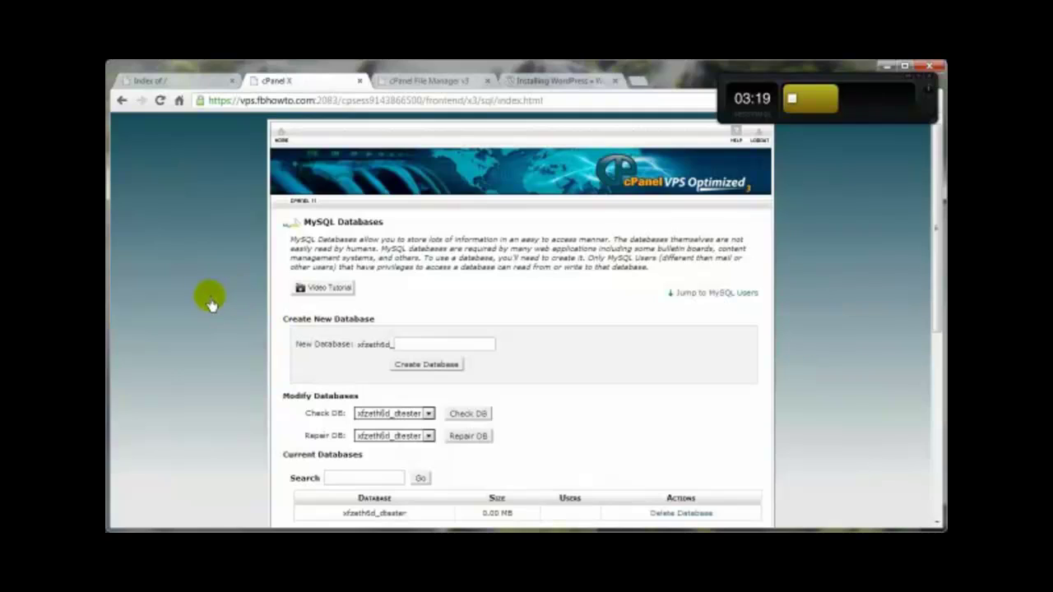
# Add the dtester user to the dtester database with ALL PRIVILEGES and save the changes.
pyautogui.scroll(-3, 209, 305)
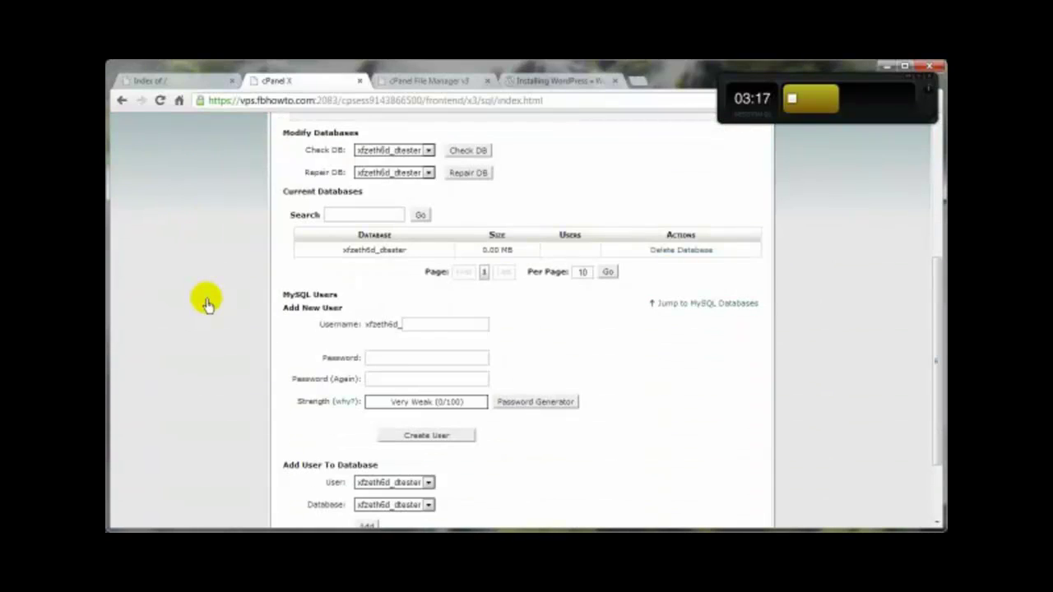
pyautogui.scroll(-1, 207, 302)
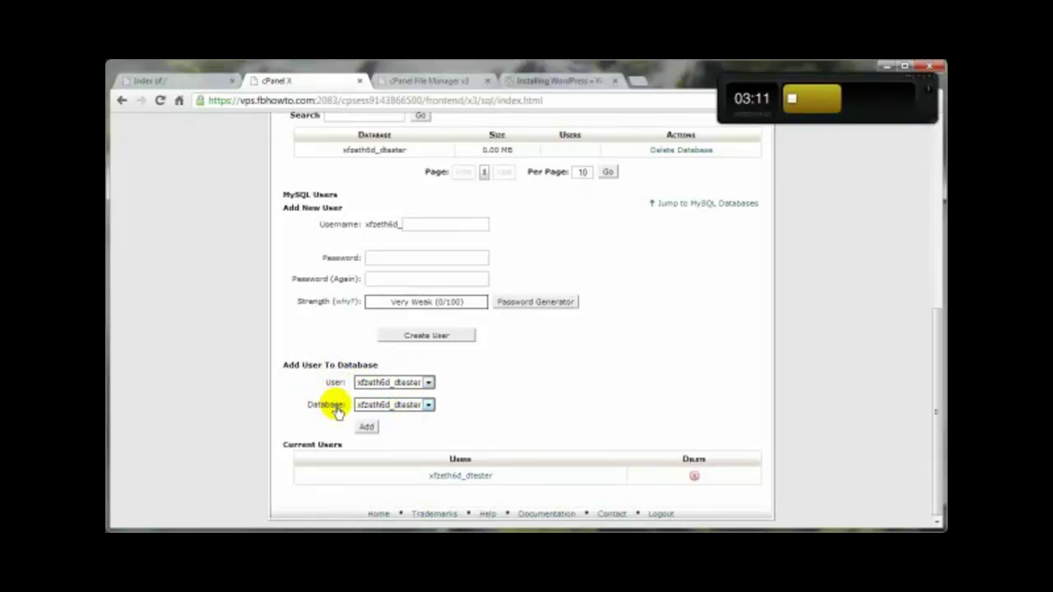
pyautogui.click(366, 430)
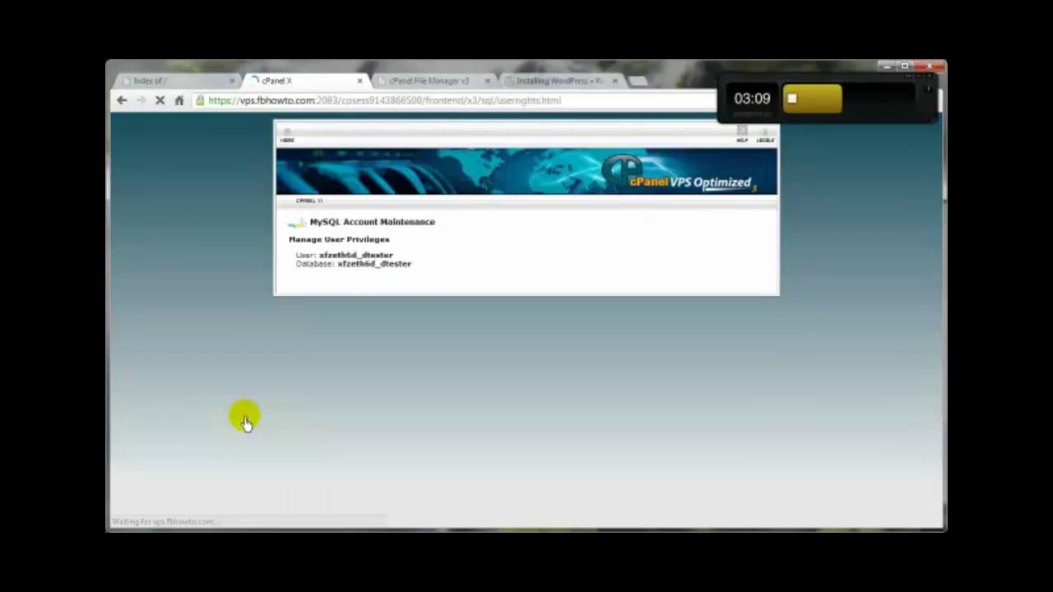
pyautogui.click(422, 293)
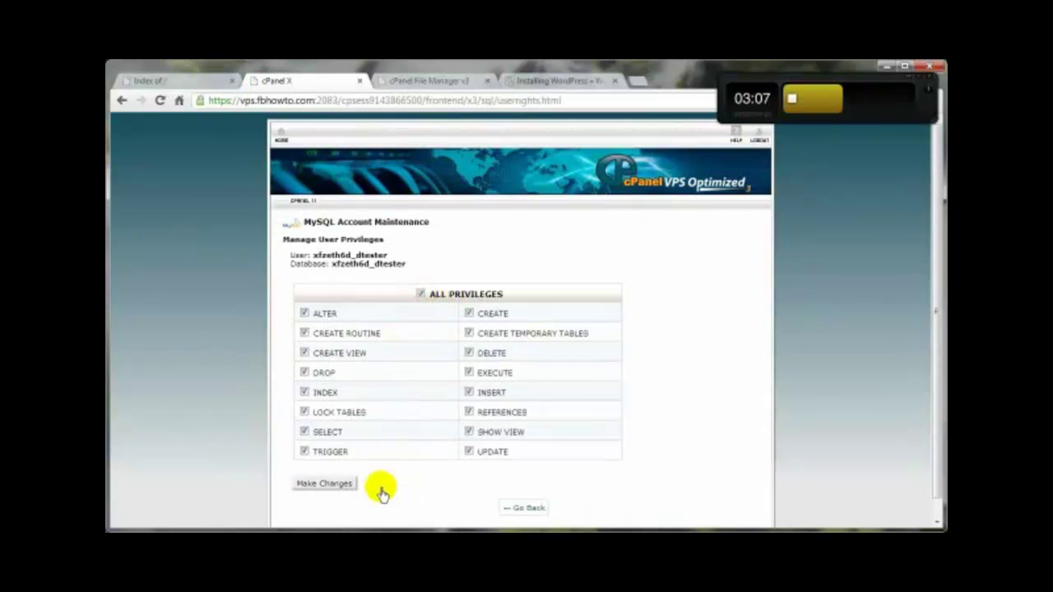
pyautogui.click(321, 484)
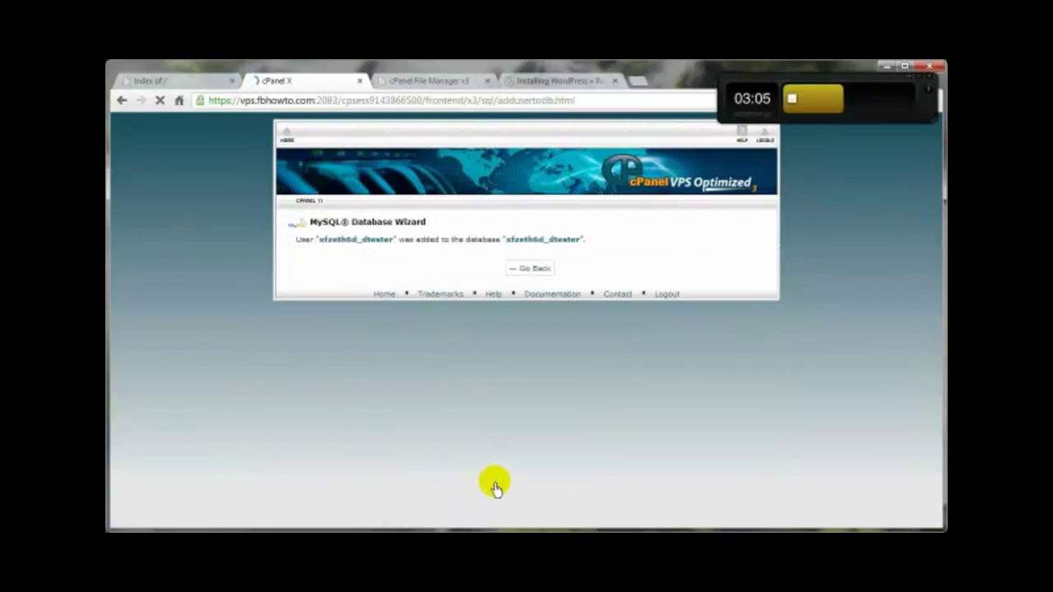
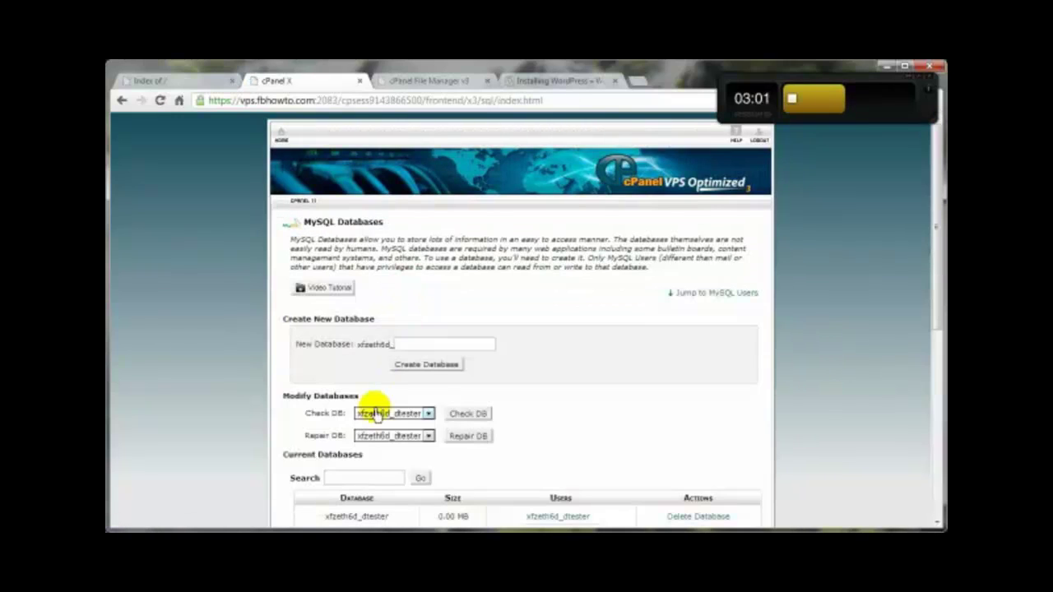
# Return from the MySQL Databases page to the cPanel home page.
pyautogui.click(280, 142)
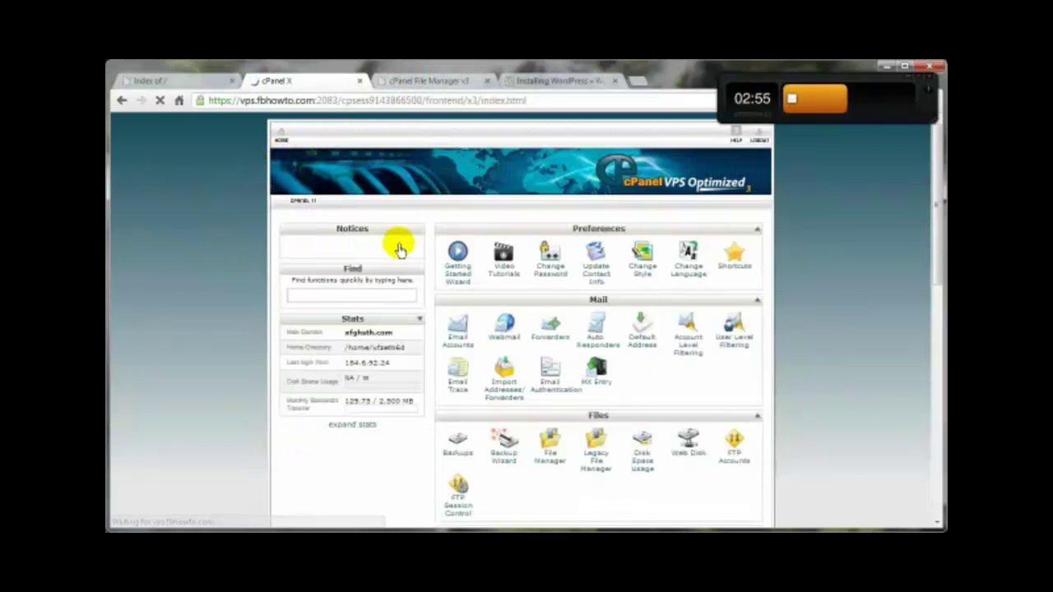
# In File Manager's public_html folder, open wp-config-sample.php in the Code Editor.
pyautogui.click(548, 452)
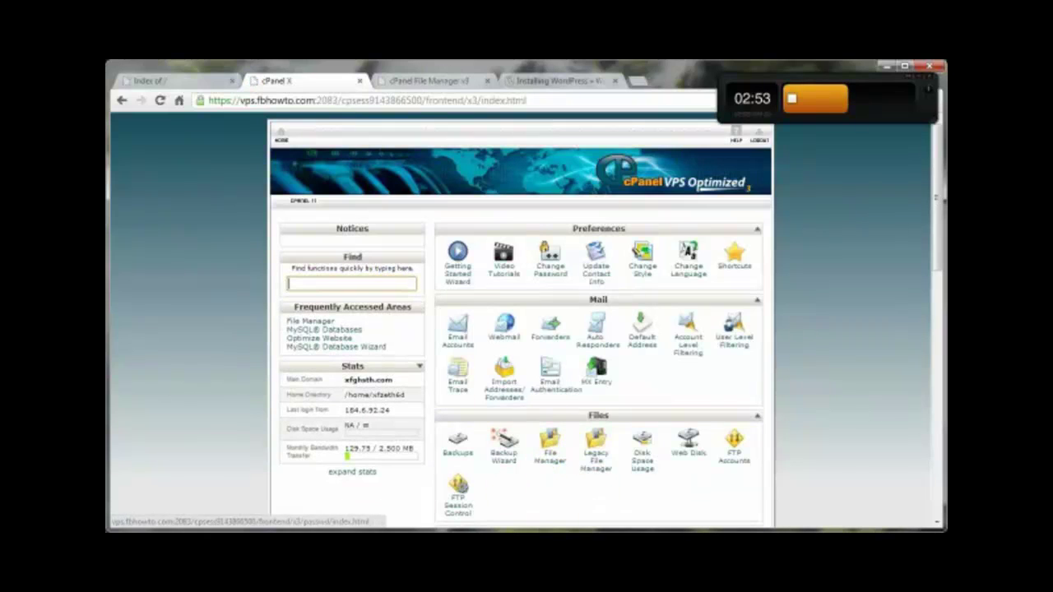
pyautogui.click(422, 84)
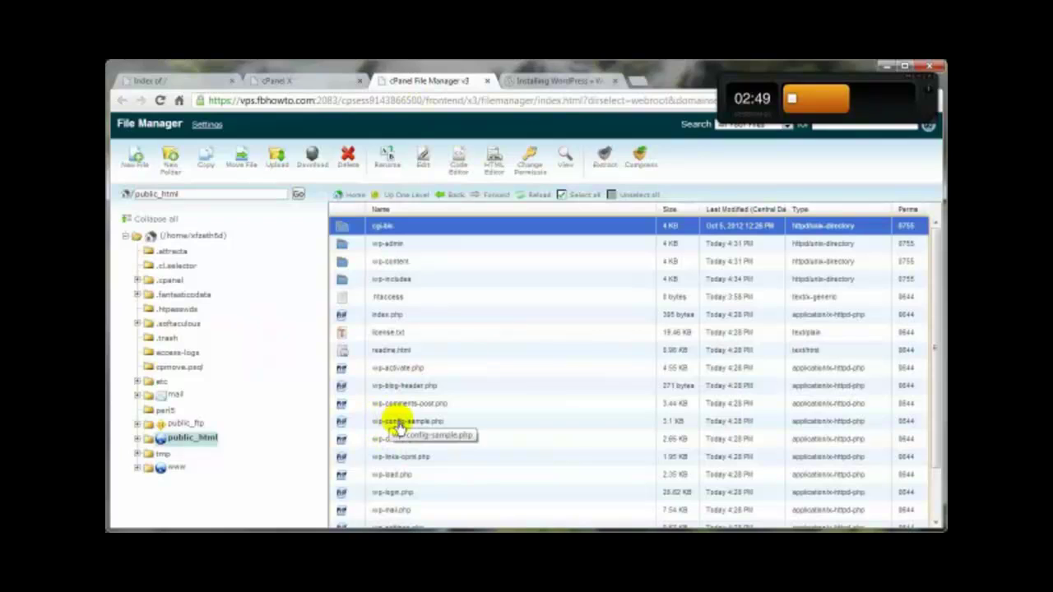
pyautogui.click(355, 424)
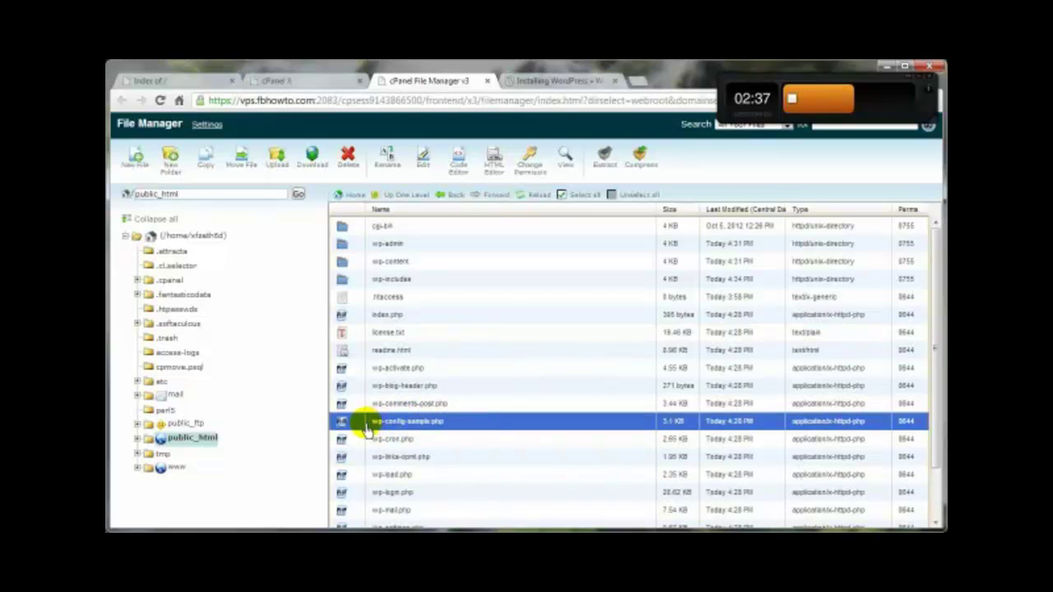
pyautogui.click(452, 162)
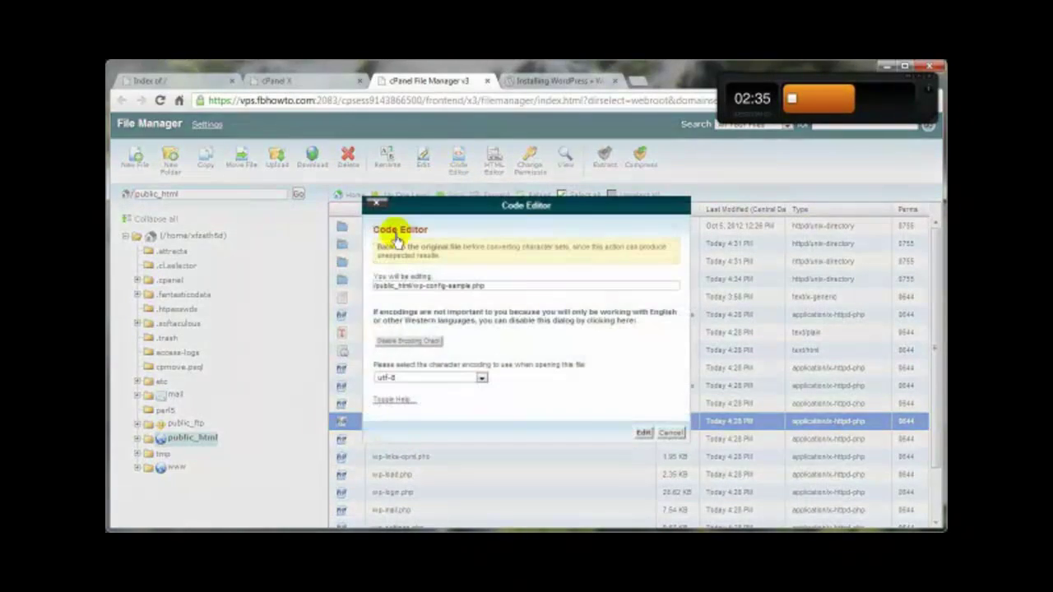
# Open wp-config-sample.php, scroll through its database settings, then close the editor.
pyautogui.click(643, 433)
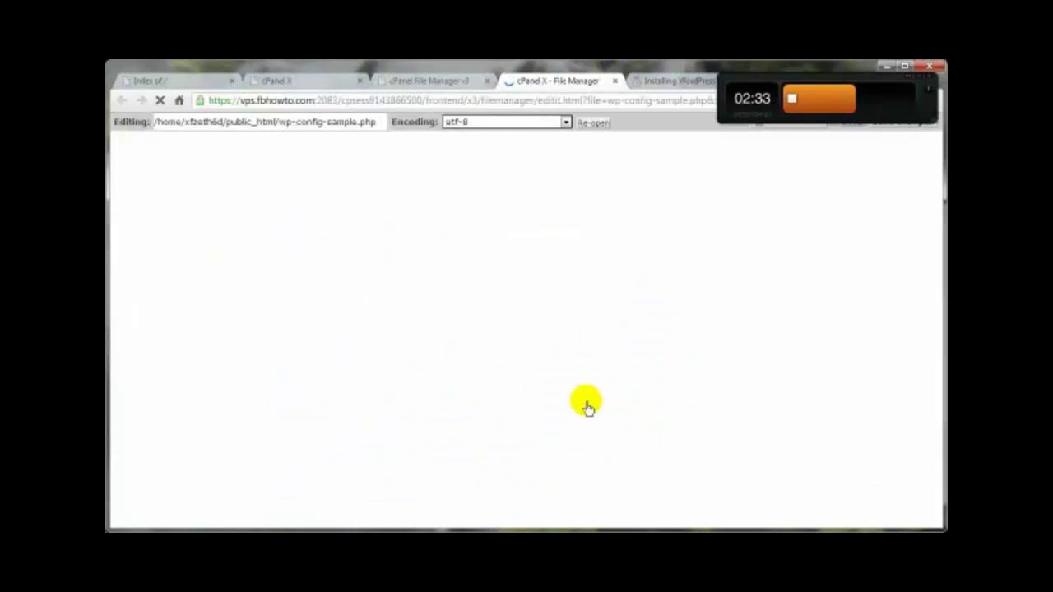
pyautogui.scroll(-5, 395, 411)
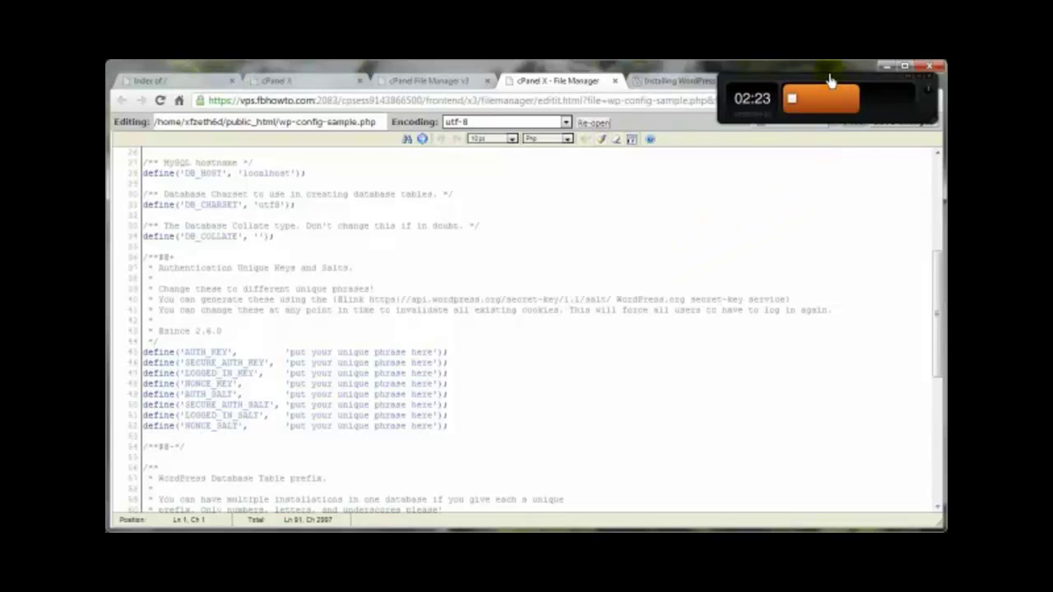
pyautogui.click(847, 125)
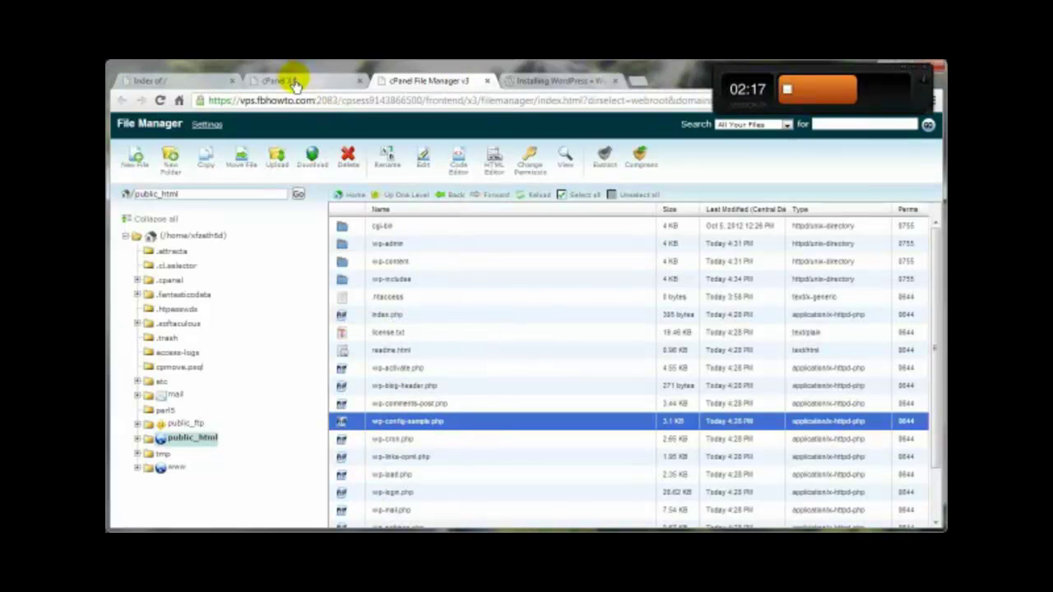
# Reload the site's 'Index of /' page to bring up the WordPress setup-config welcome page.
pyautogui.click(174, 81)
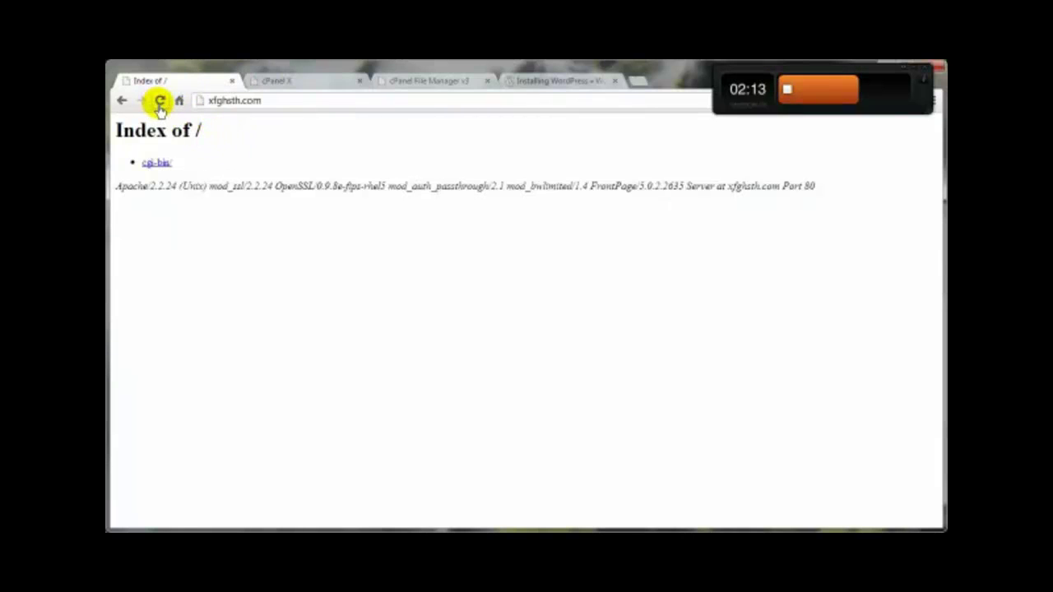
pyautogui.click(160, 102)
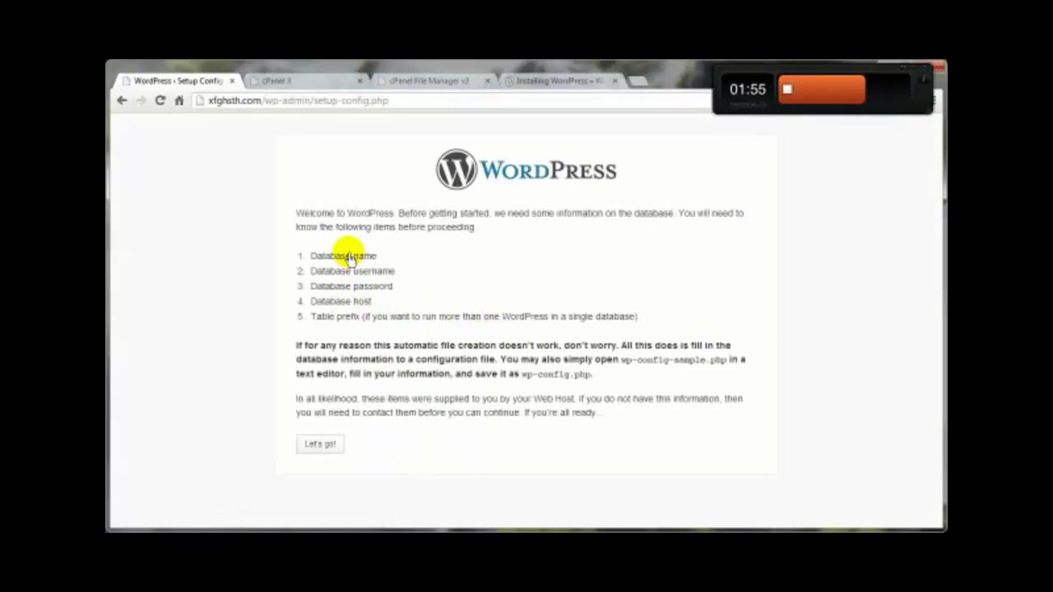
# Start the connection form and paste the saved database name into Database Name.
pyautogui.hotkey('alt', 'Tab')
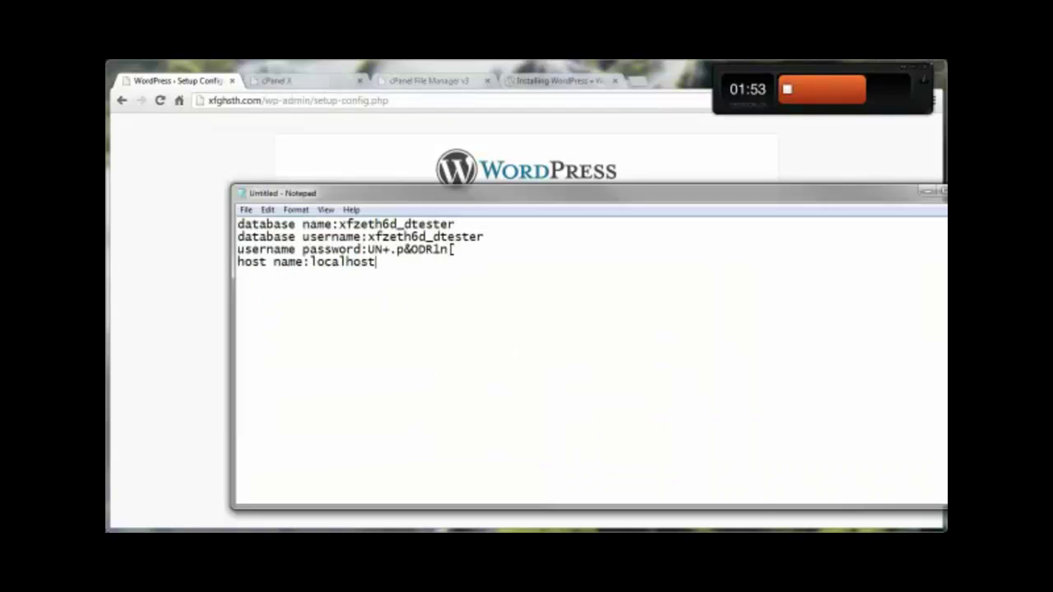
pyautogui.click(165, 312)
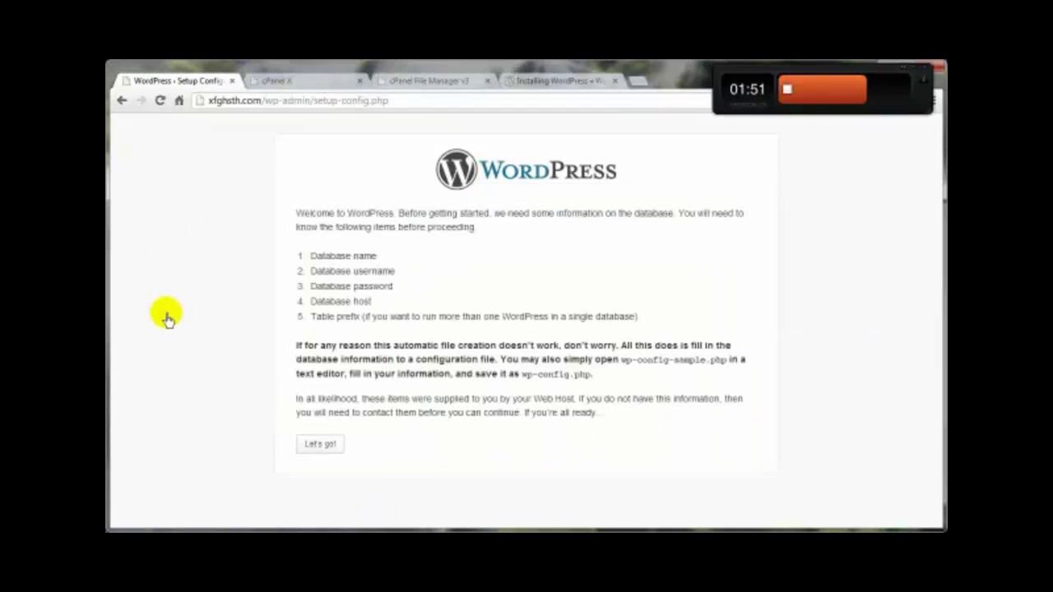
pyautogui.click(311, 446)
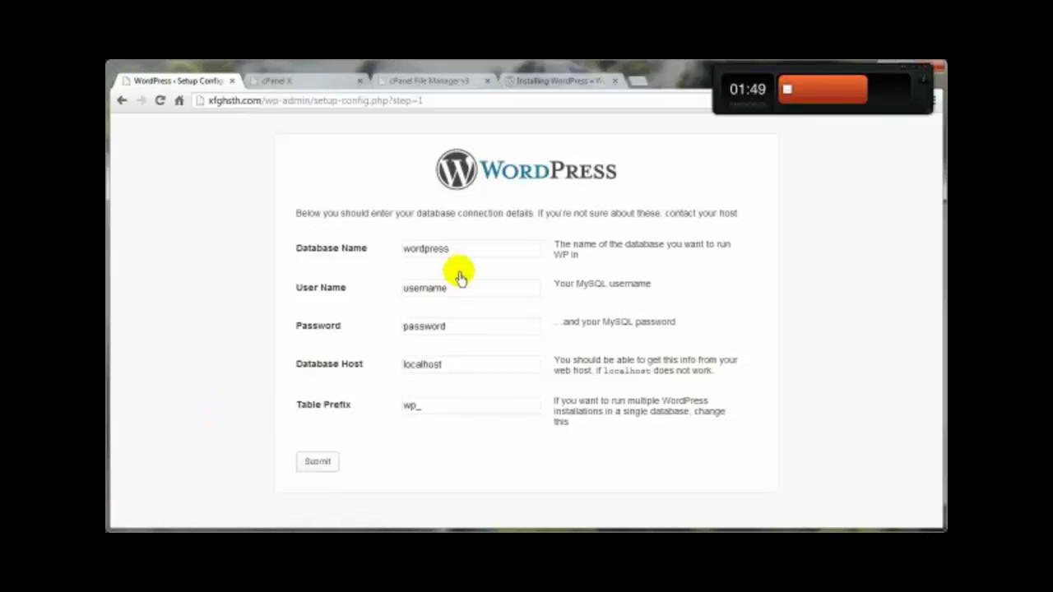
pyautogui.hotkey('alt', 'Tab')
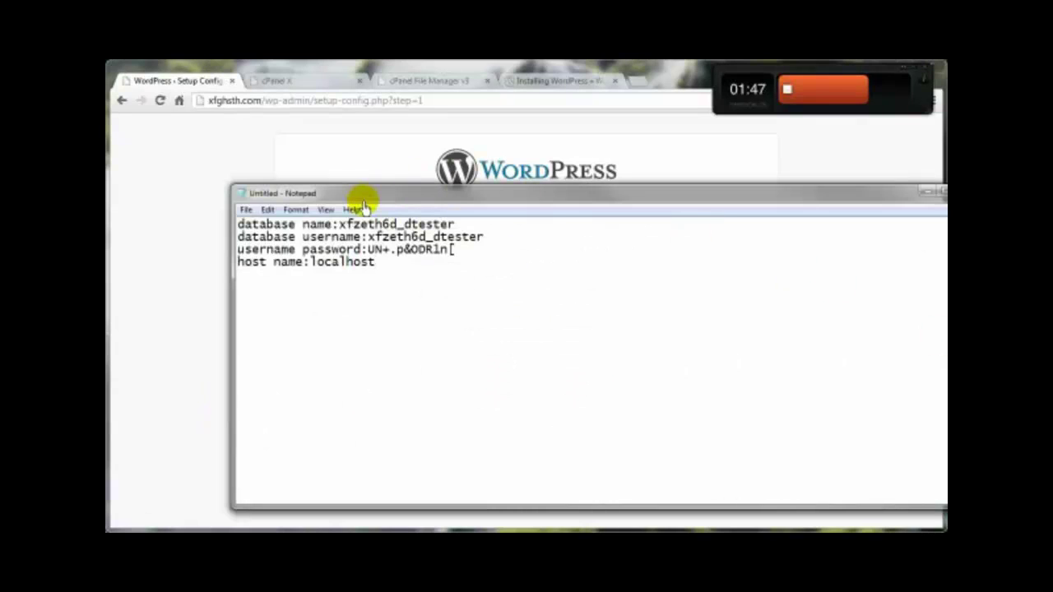
pyautogui.moveTo(363, 198); pyautogui.dragTo(452, 270)
pyautogui.rightClick(438, 262)
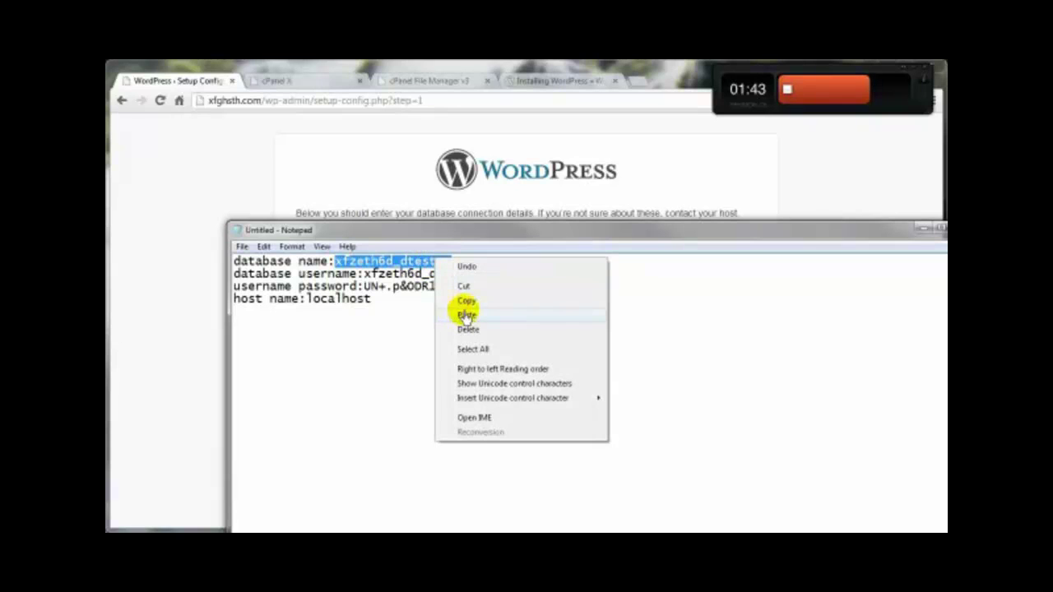
pyautogui.click(465, 301)
pyautogui.click(230, 164)
pyautogui.moveTo(469, 249); pyautogui.dragTo(376, 252)
pyautogui.rightClick(423, 255)
pyautogui.click(454, 319)
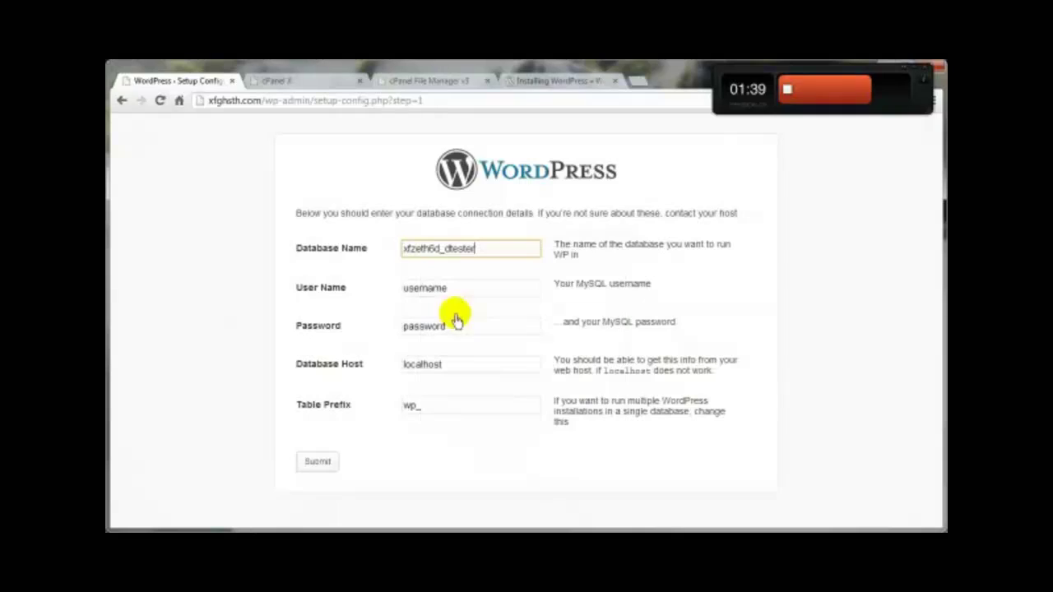
# Paste the database user and saved password from the notes into User Name and Password.
pyautogui.moveTo(453, 291); pyautogui.dragTo(395, 285)
pyautogui.rightClick(428, 289)
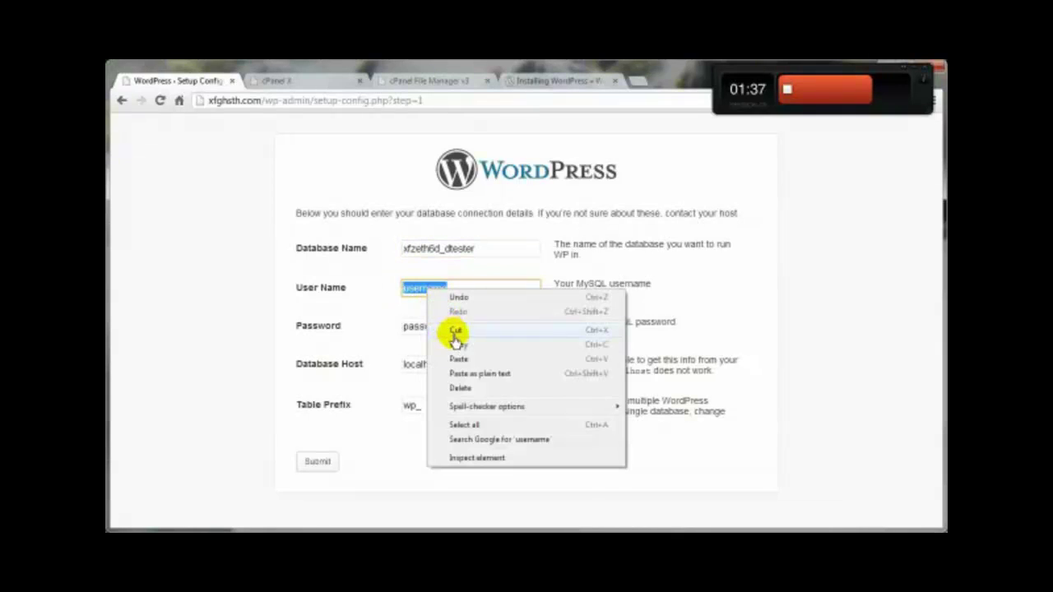
pyautogui.click(461, 360)
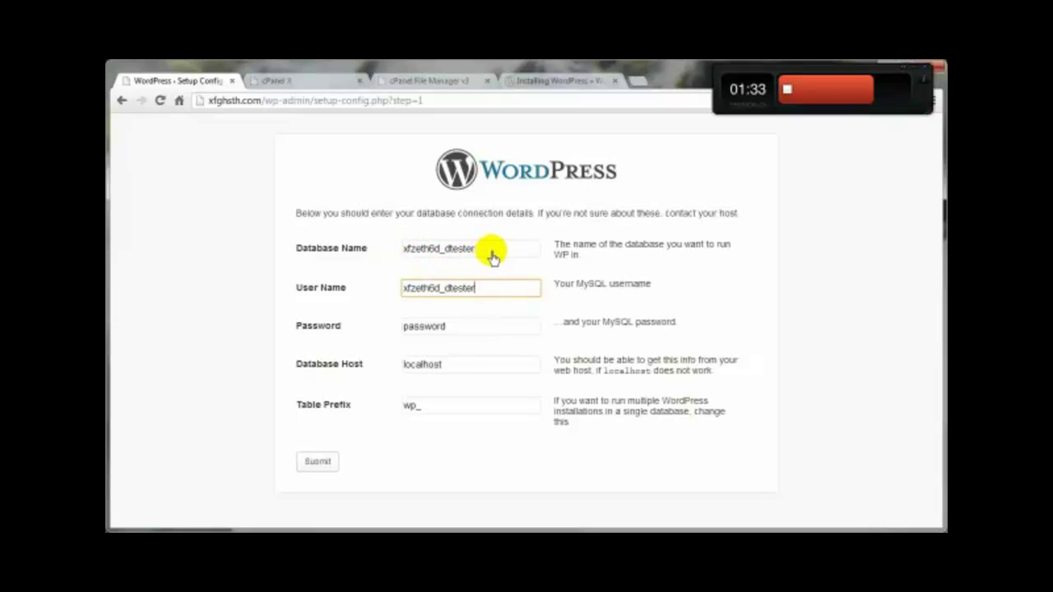
pyautogui.hotkey('alt', 'Tab')
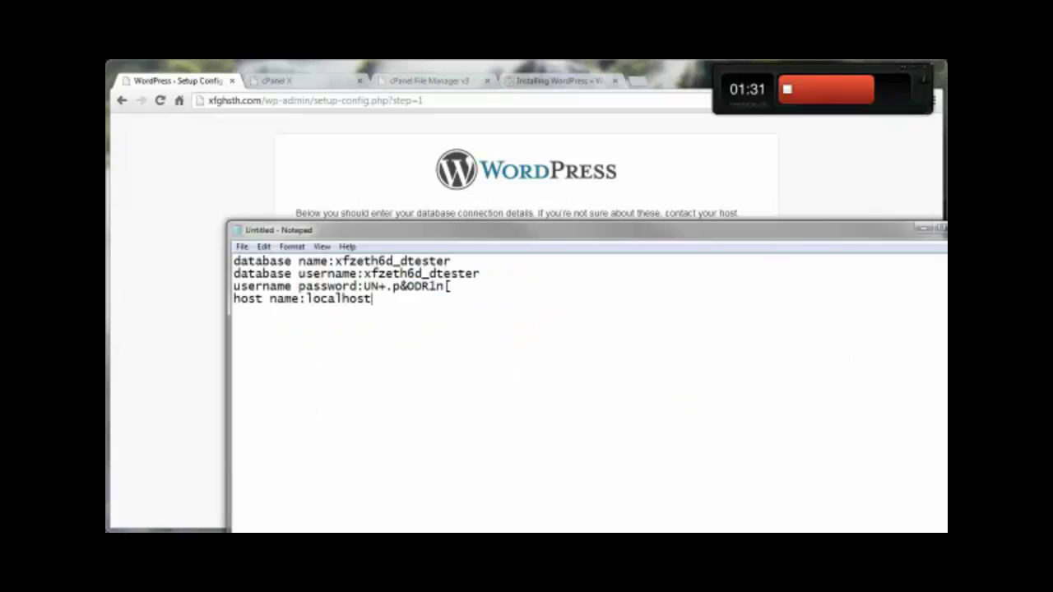
pyautogui.moveTo(364, 287); pyautogui.dragTo(448, 291)
pyautogui.rightClick(440, 291)
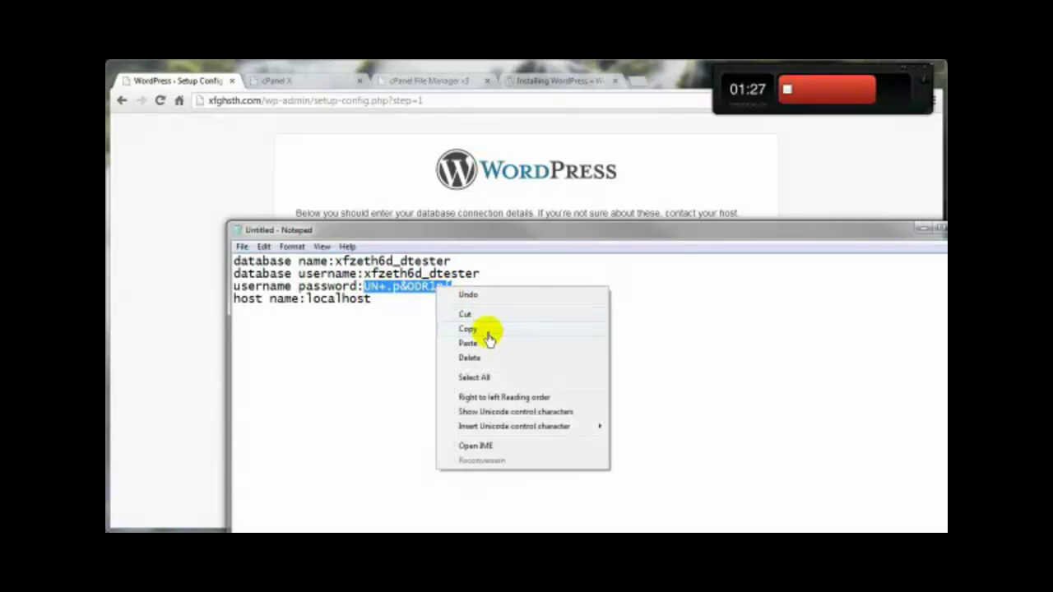
pyautogui.click(485, 330)
pyautogui.click(205, 339)
pyautogui.moveTo(459, 333); pyautogui.dragTo(383, 322)
pyautogui.rightClick(431, 324)
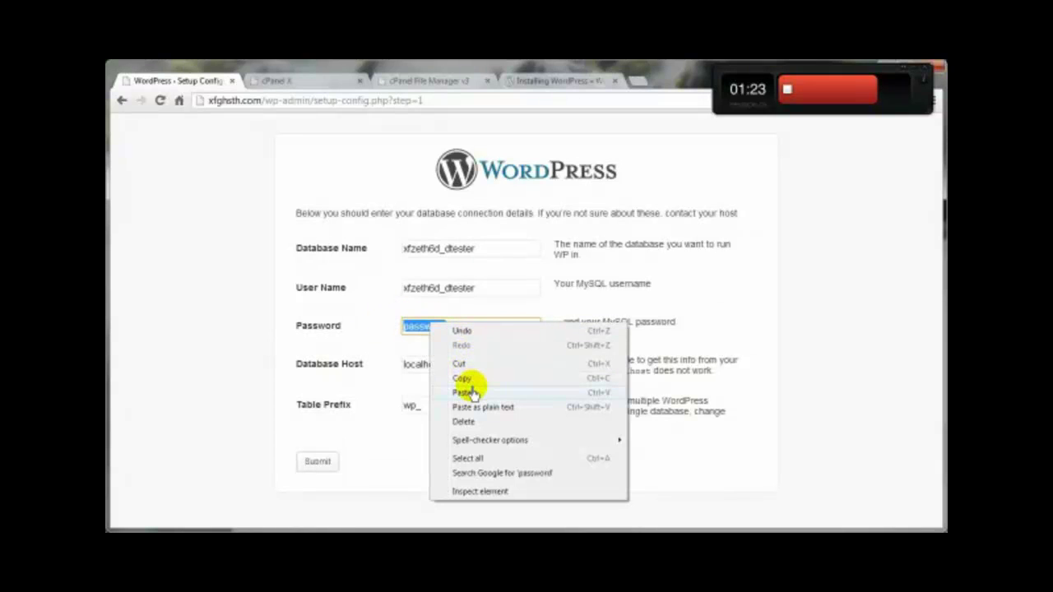
pyautogui.click(463, 393)
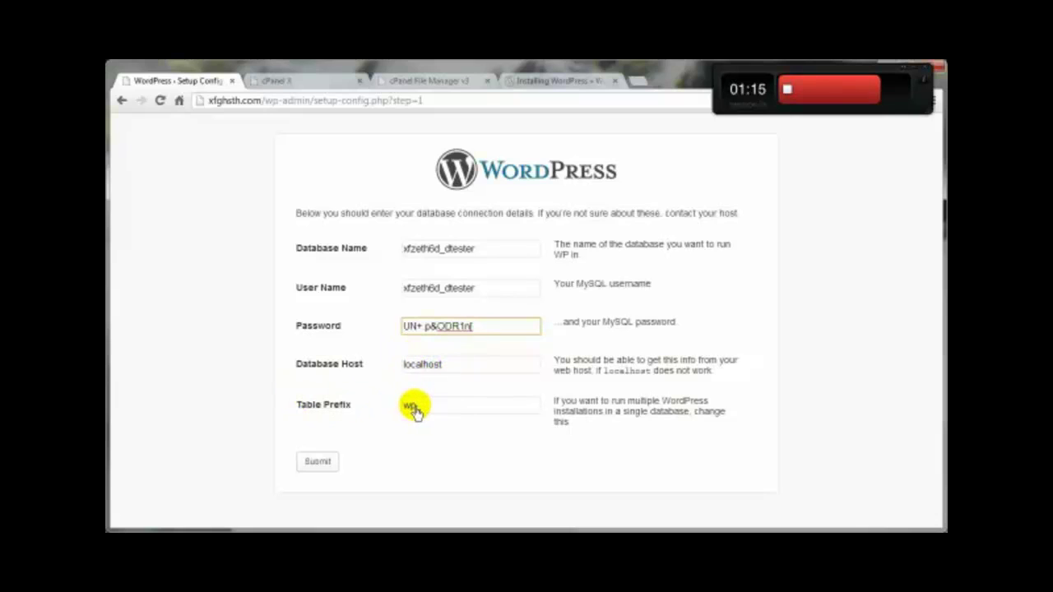
pyautogui.click(411, 409)
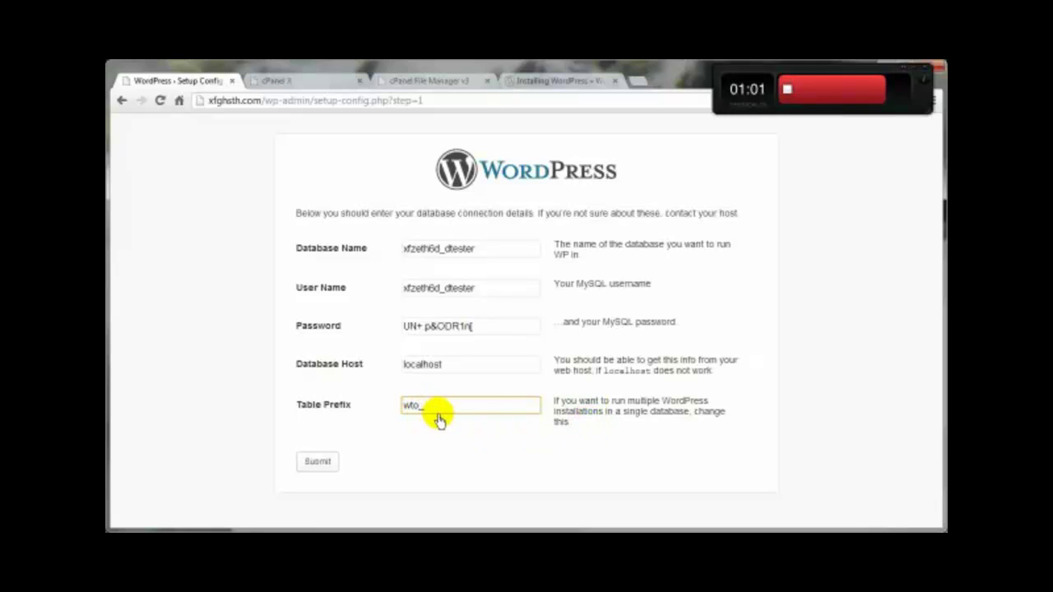
# Submit the database details, start the install, enter site title 'My Blog' and clear the default username.
pyautogui.click(313, 463)
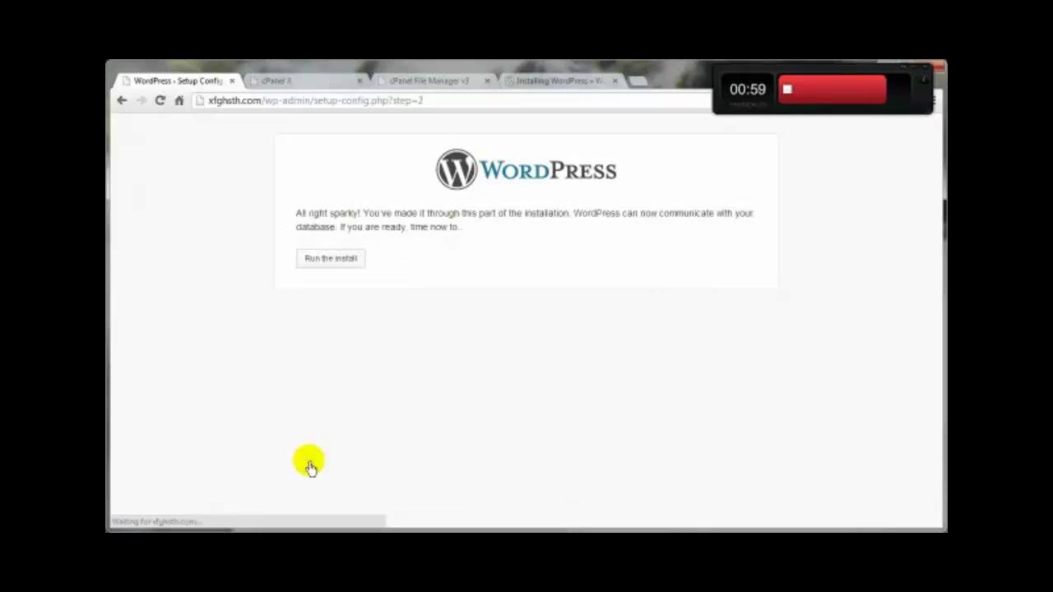
pyautogui.click(312, 268)
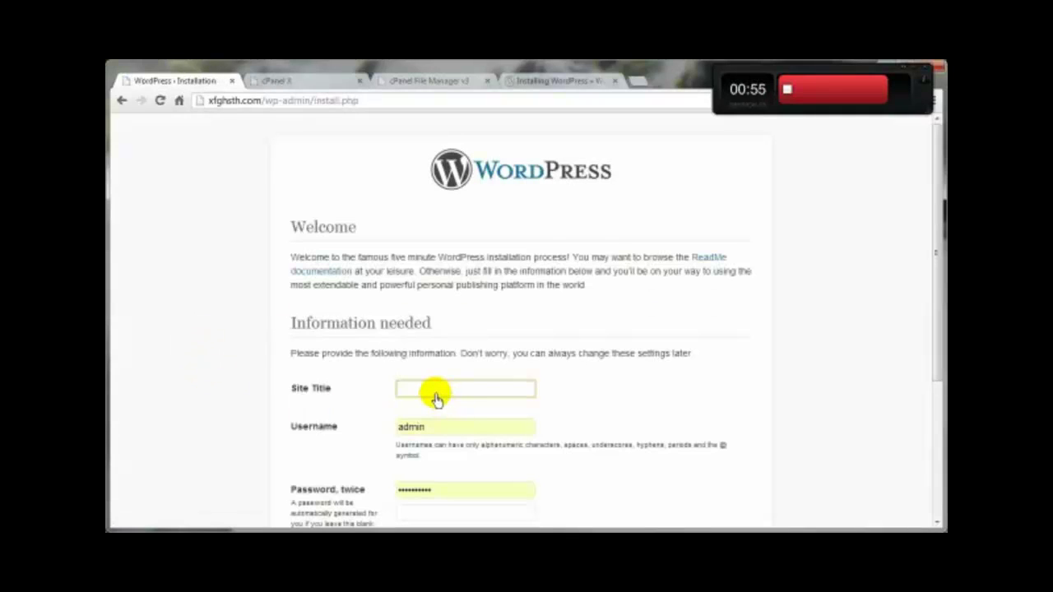
pyautogui.write('My Blog')
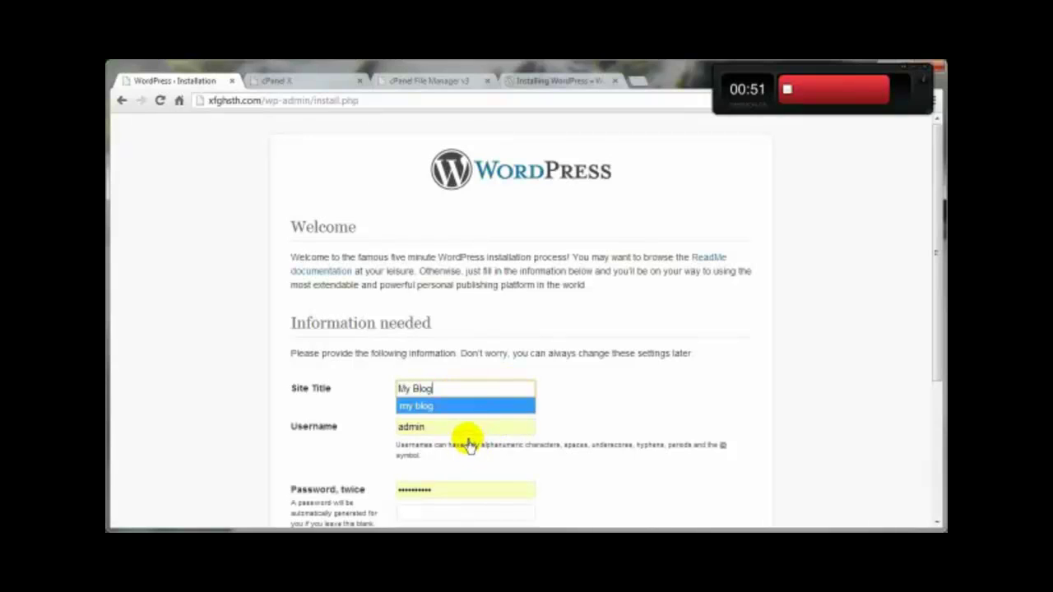
pyautogui.click(626, 407)
pyautogui.doubleClick(421, 428)
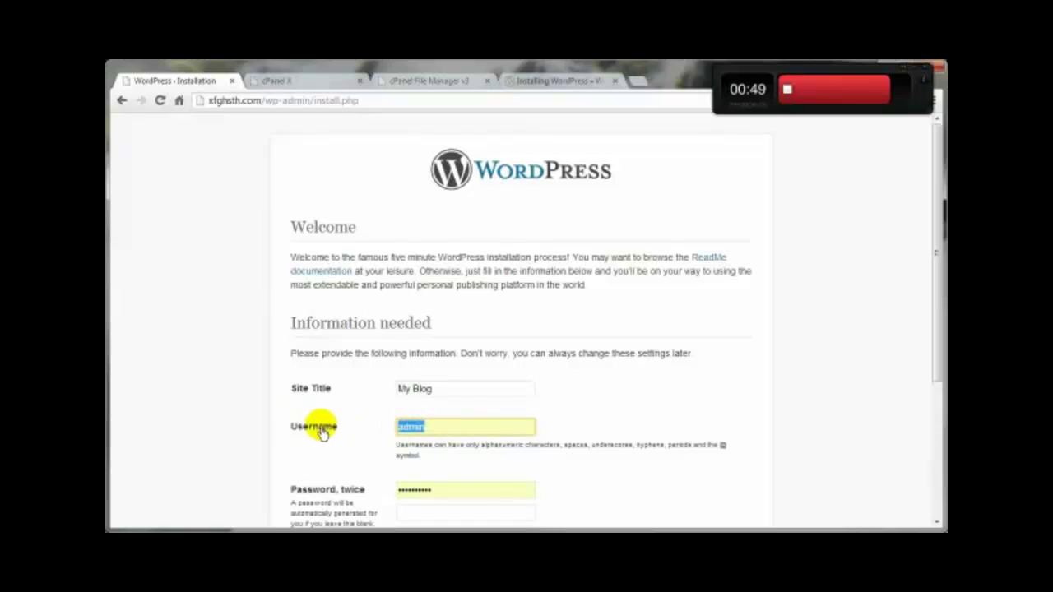
pyautogui.press('BackSpace')
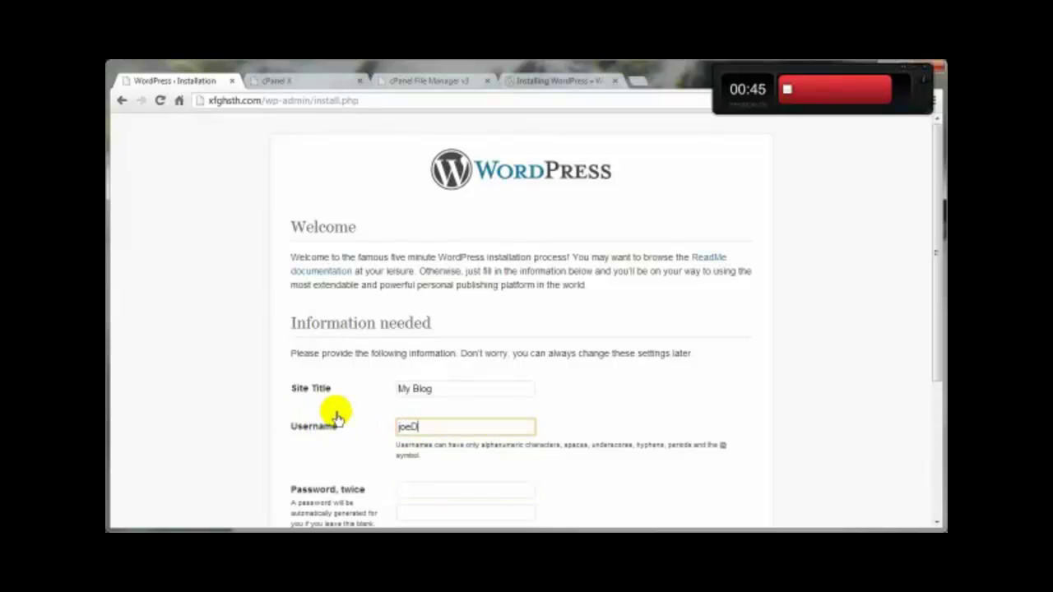
# Paste the saved password into the install form, then clear it so the password stays blank.
pyautogui.scroll(-3, 665, 442)
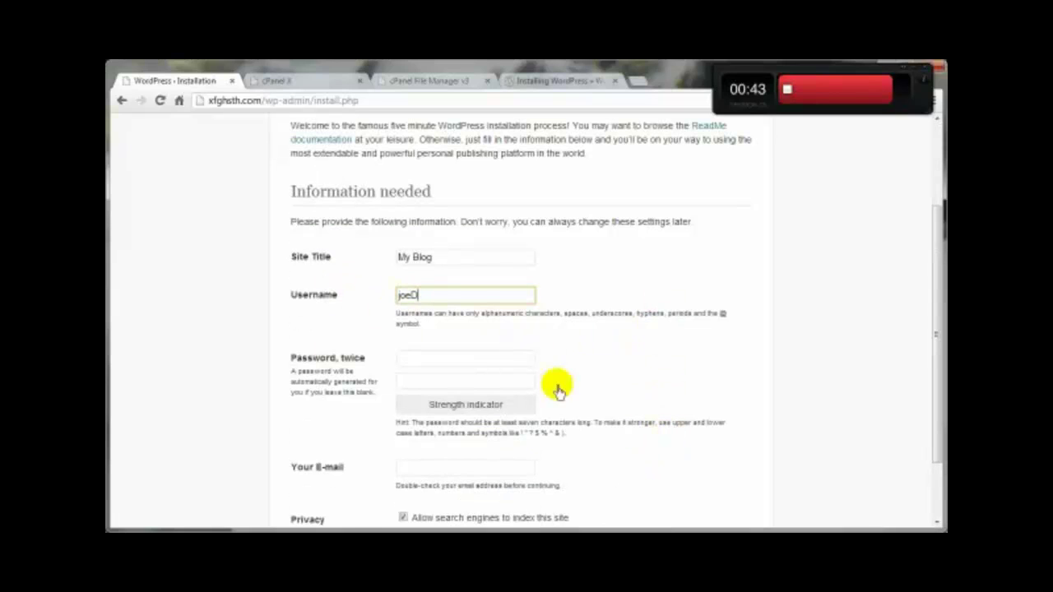
pyautogui.hotkey('alt', 'Tab')
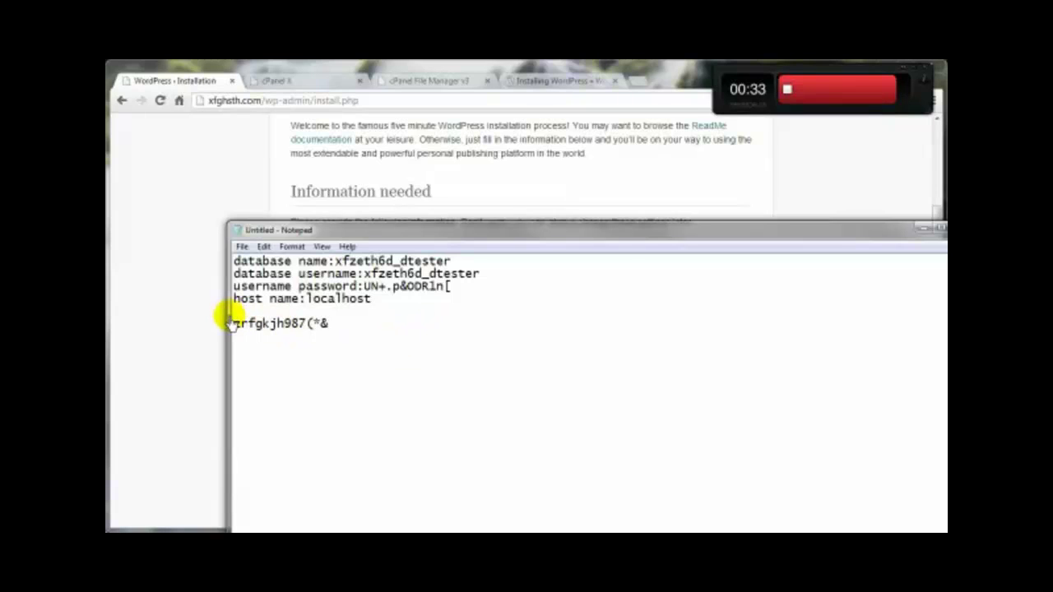
pyautogui.moveTo(234, 325); pyautogui.dragTo(329, 327)
pyautogui.rightClick(318, 325)
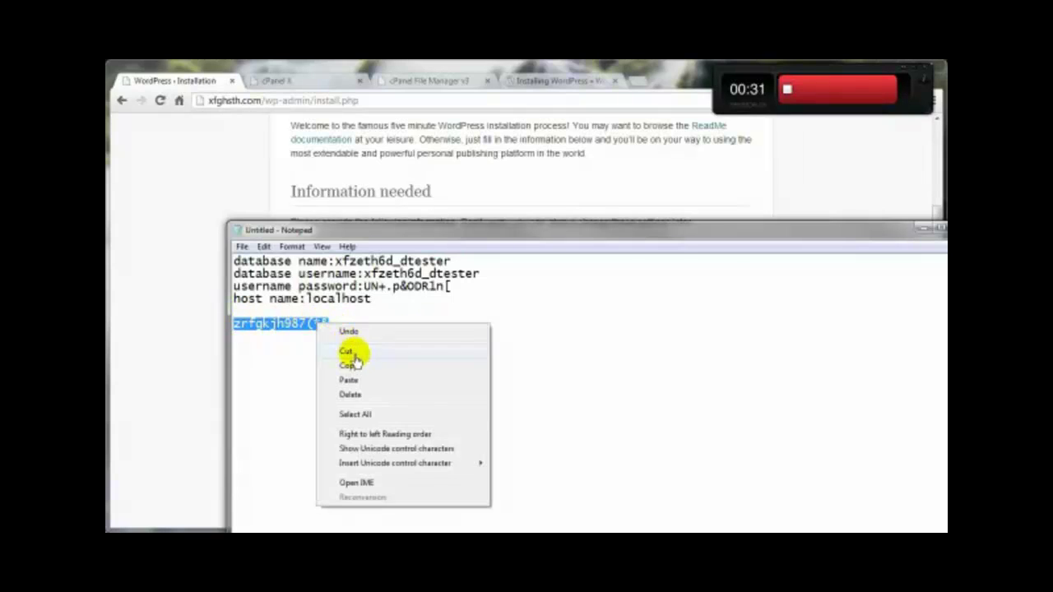
pyautogui.click(350, 366)
pyautogui.click(165, 376)
pyautogui.click(435, 361)
pyautogui.hotkey('ctrl', 'v')
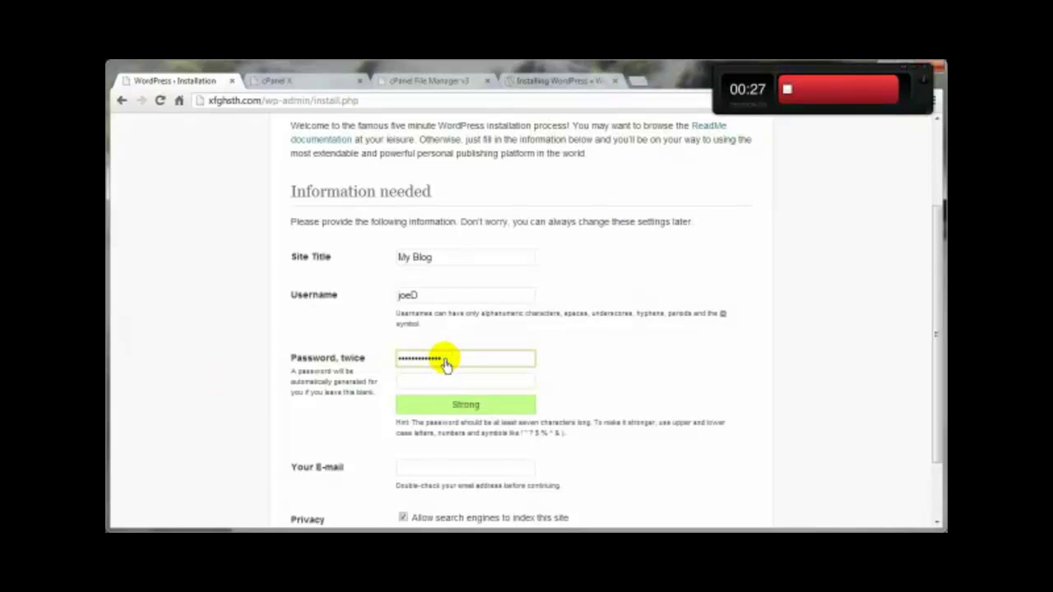
pyautogui.moveTo(445, 365); pyautogui.dragTo(352, 362)
pyautogui.press('Delete')
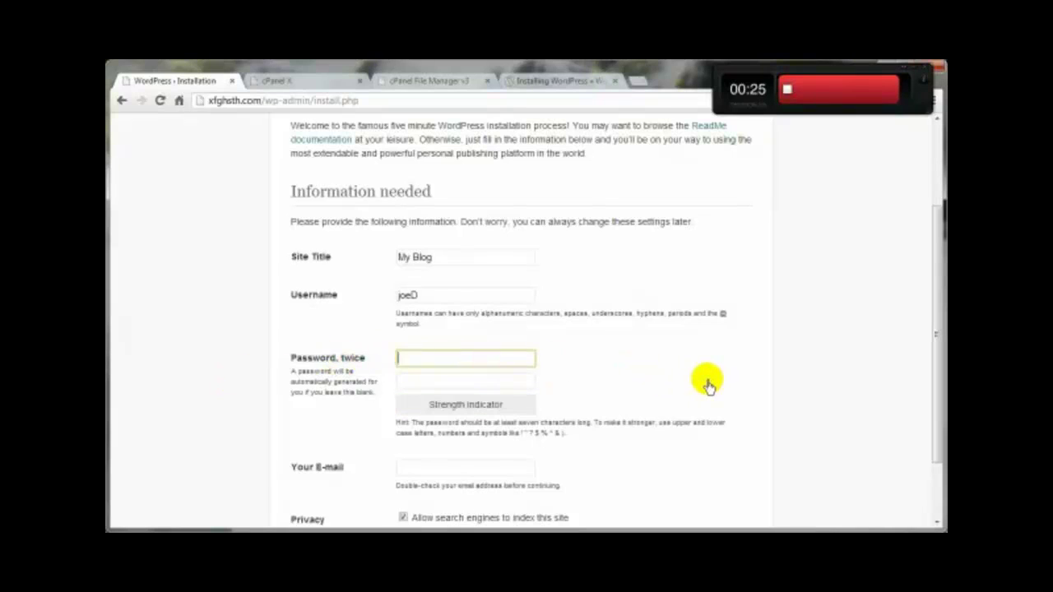
# Fill in the administrator's e-mail address and install WordPress.
pyautogui.scroll(-2, 709, 393)
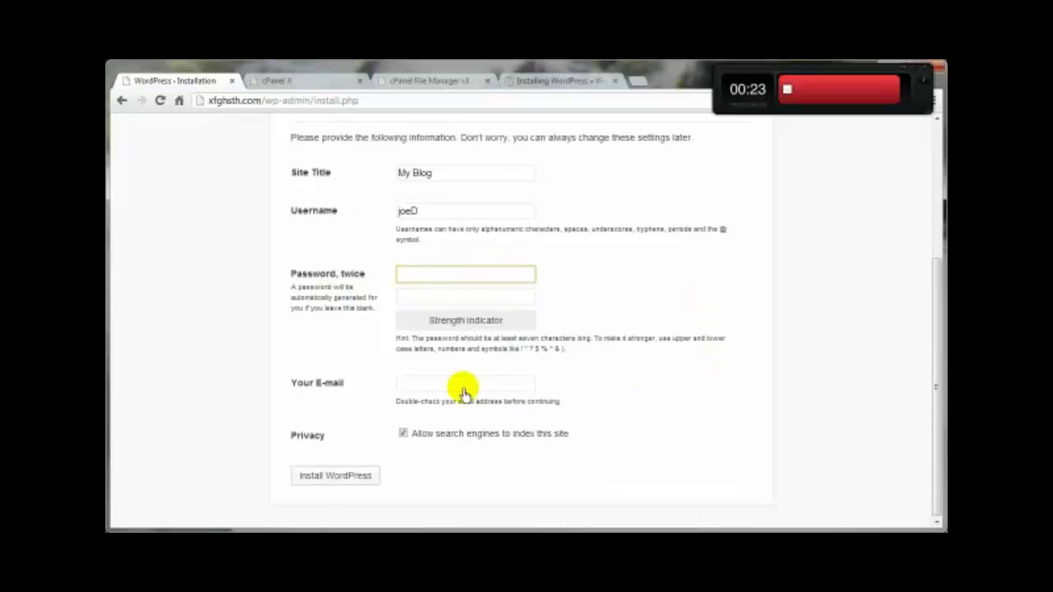
pyautogui.click(409, 384)
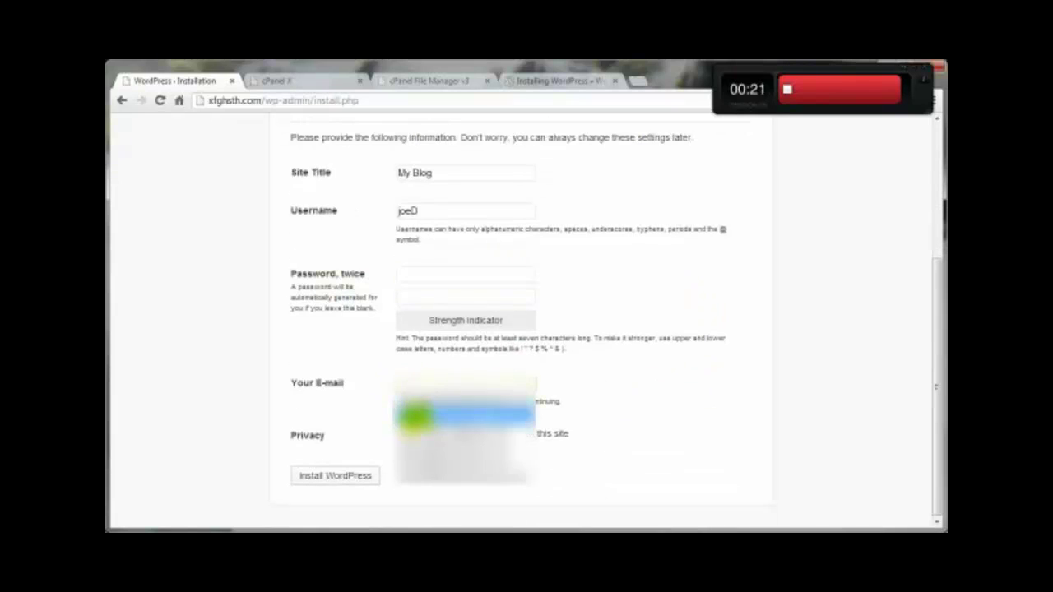
pyautogui.click(444, 411)
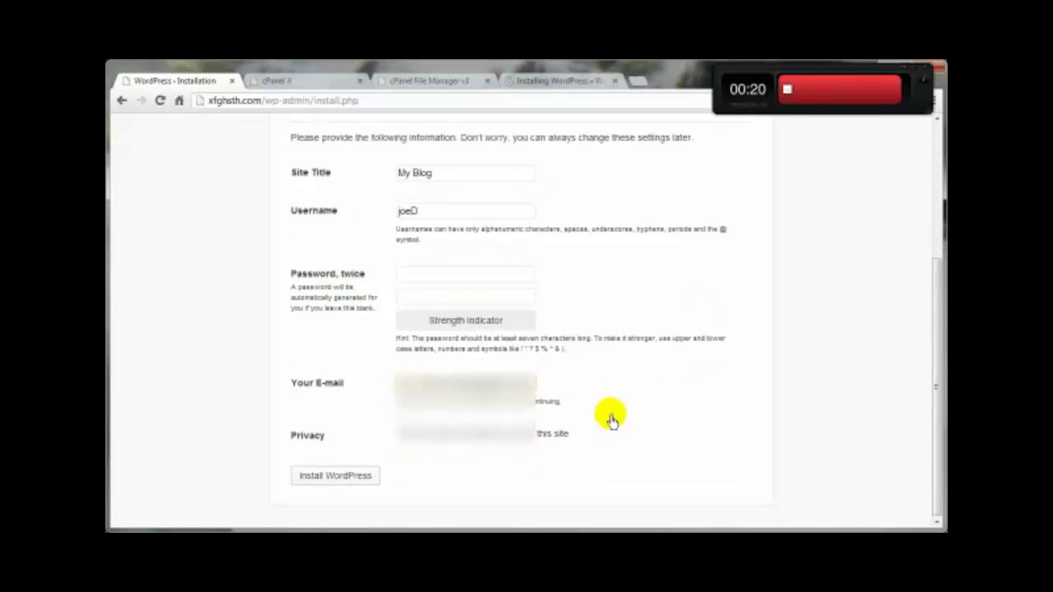
pyautogui.click(327, 478)
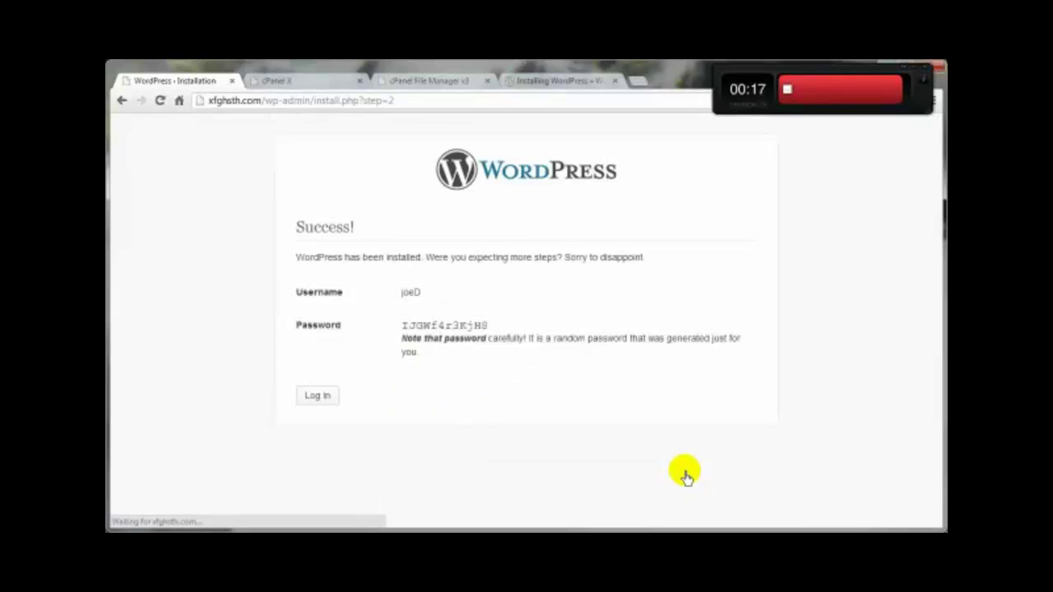
# Copy the generated admin password from the Success page.
pyautogui.moveTo(402, 332); pyautogui.dragTo(482, 324)
pyautogui.rightClick(479, 326)
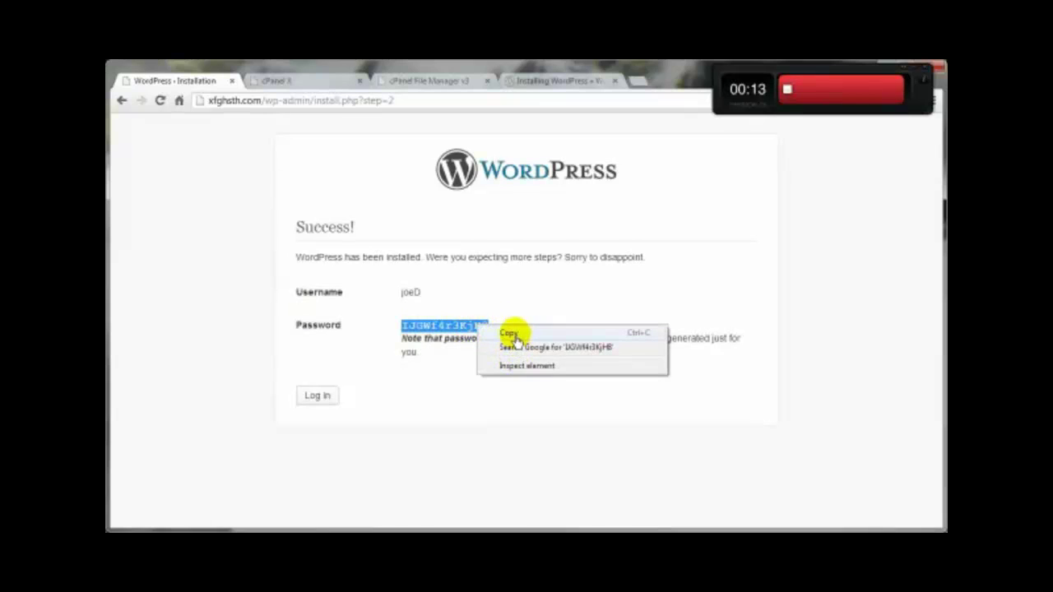
pyautogui.click(508, 333)
# On the login page, clear the prefilled username, paste the generated password and sign in.
pyautogui.click(317, 397)
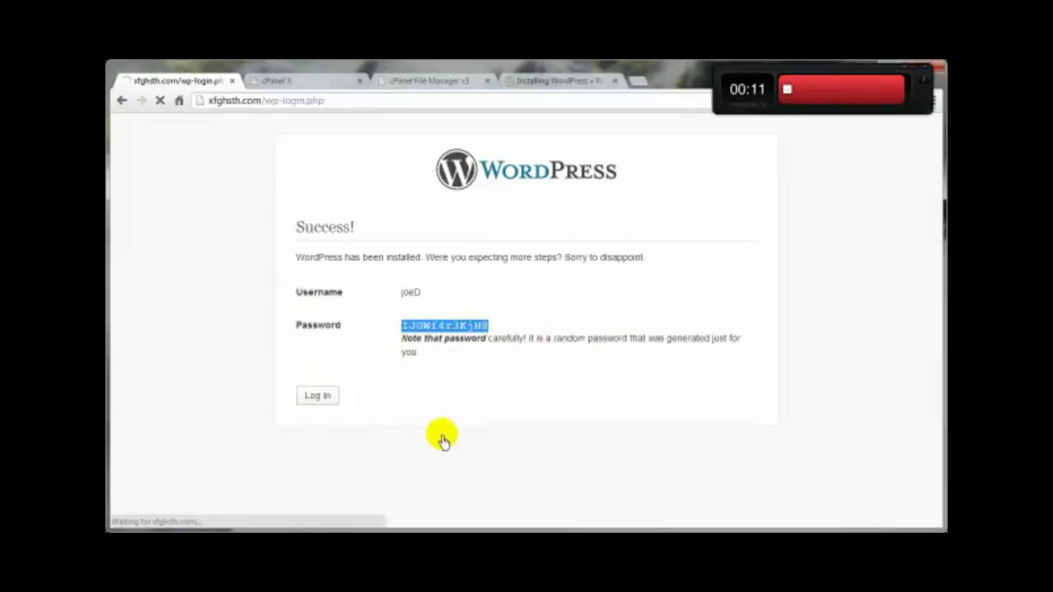
pyautogui.press('BackSpace')
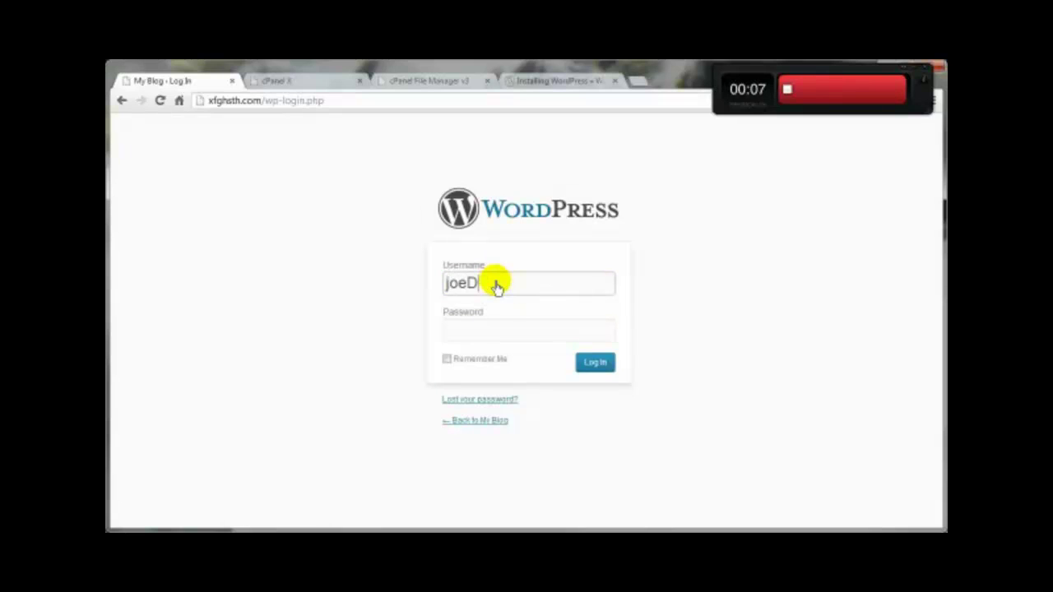
pyautogui.rightClick(475, 330)
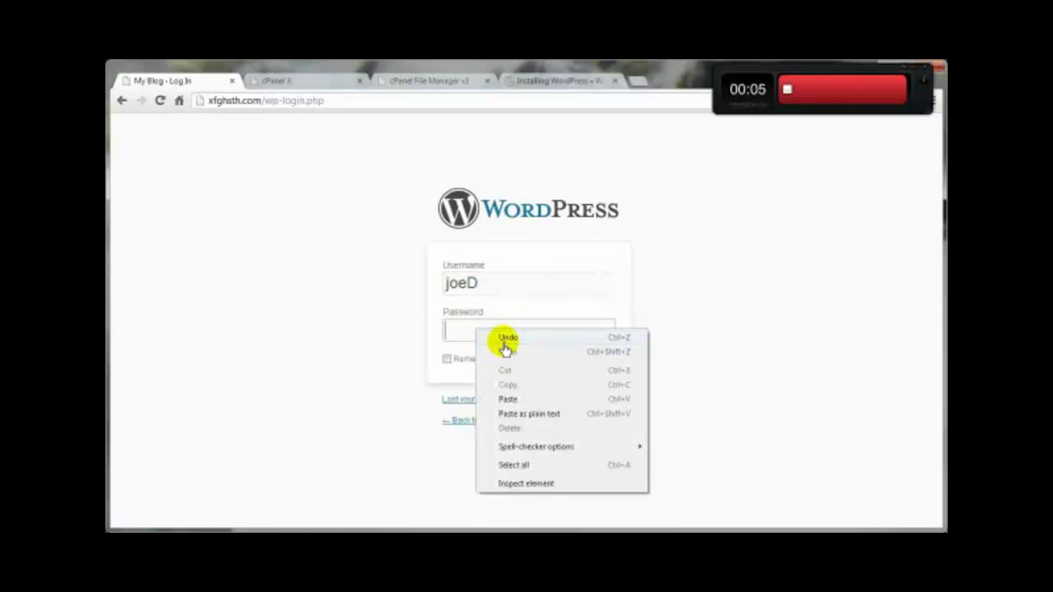
pyautogui.click(508, 400)
pyautogui.click(596, 365)
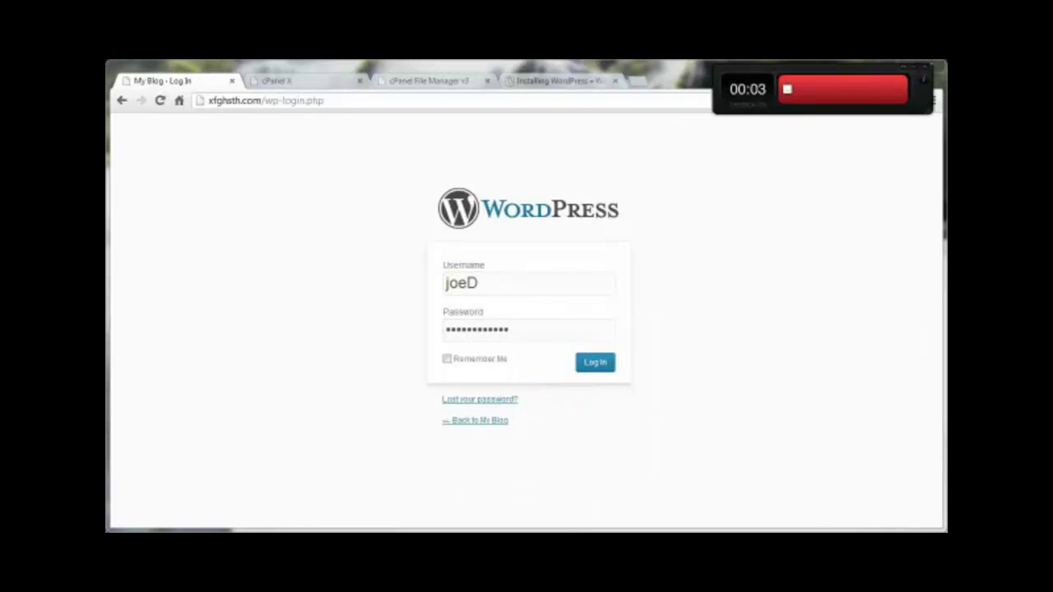
pyautogui.click(598, 364)
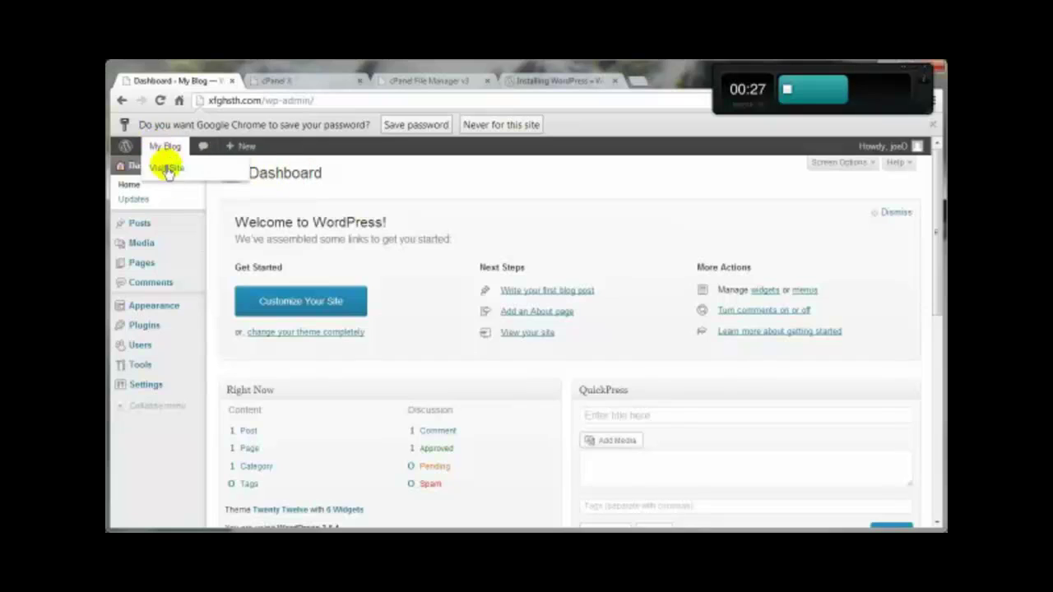
# Go from the Dashboard to the public My Blog site via the admin bar.
pyautogui.click(159, 148)
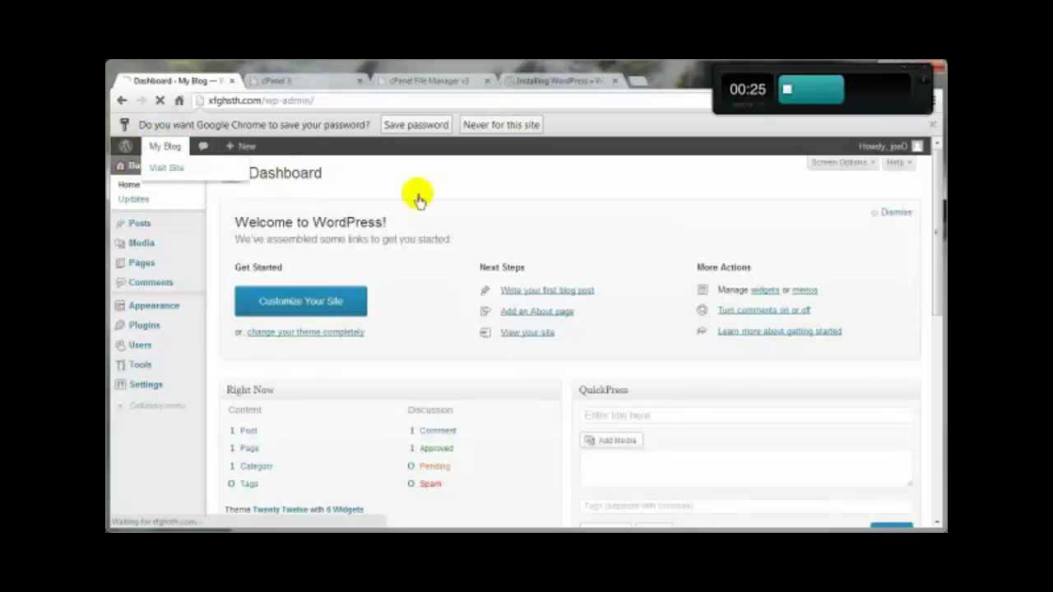
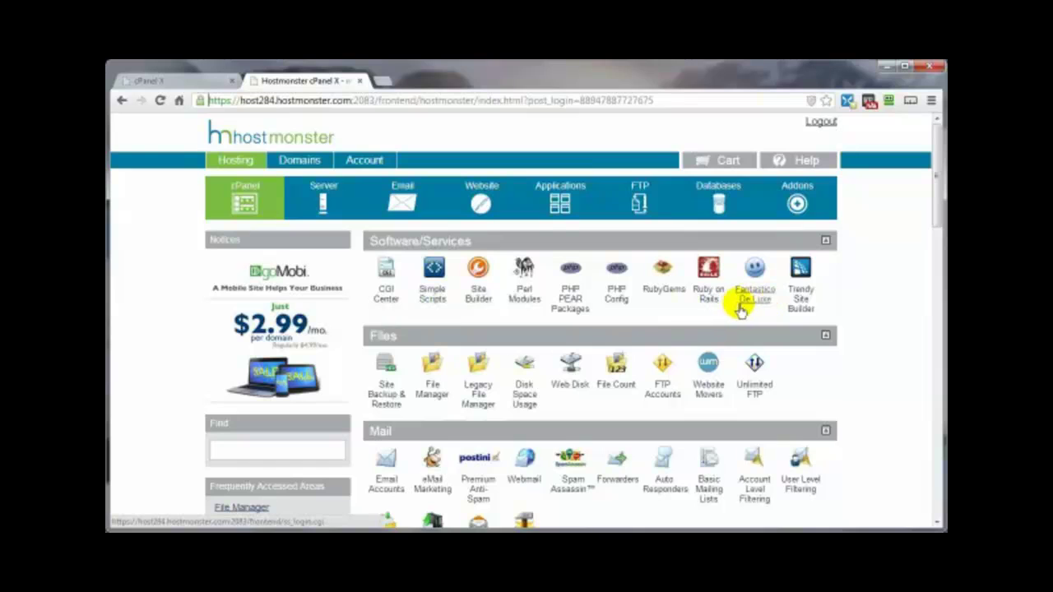
# Close the Hostmonster cPanel tab to get back to the other cPanel account's home page.
pyautogui.click(360, 81)
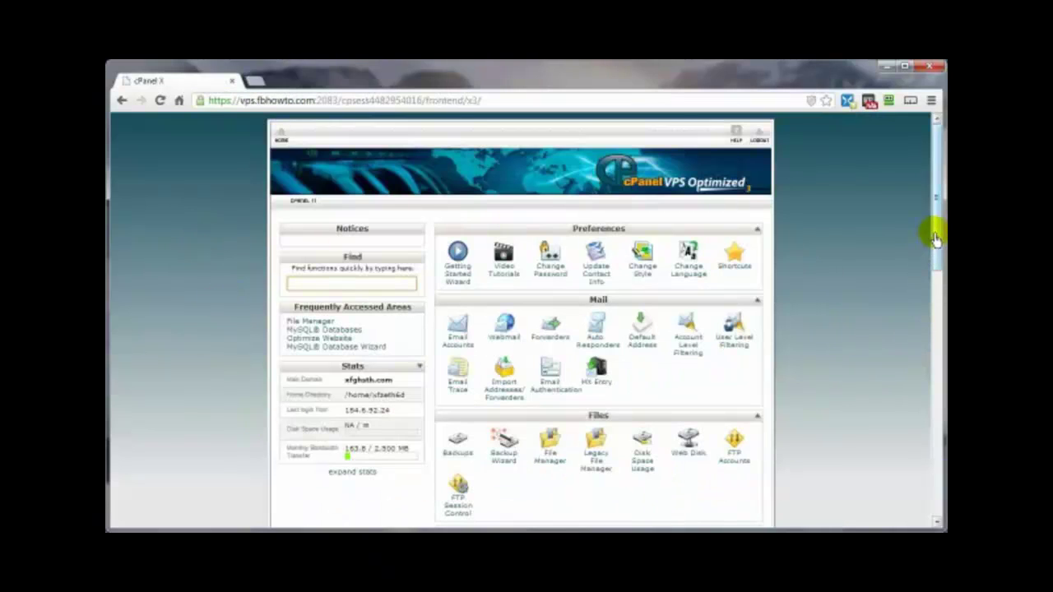
# Launch Softaculous from the cPanel Software/Services section to reach its Top Scripts list.
pyautogui.moveTo(936, 235); pyautogui.dragTo(920, 416)
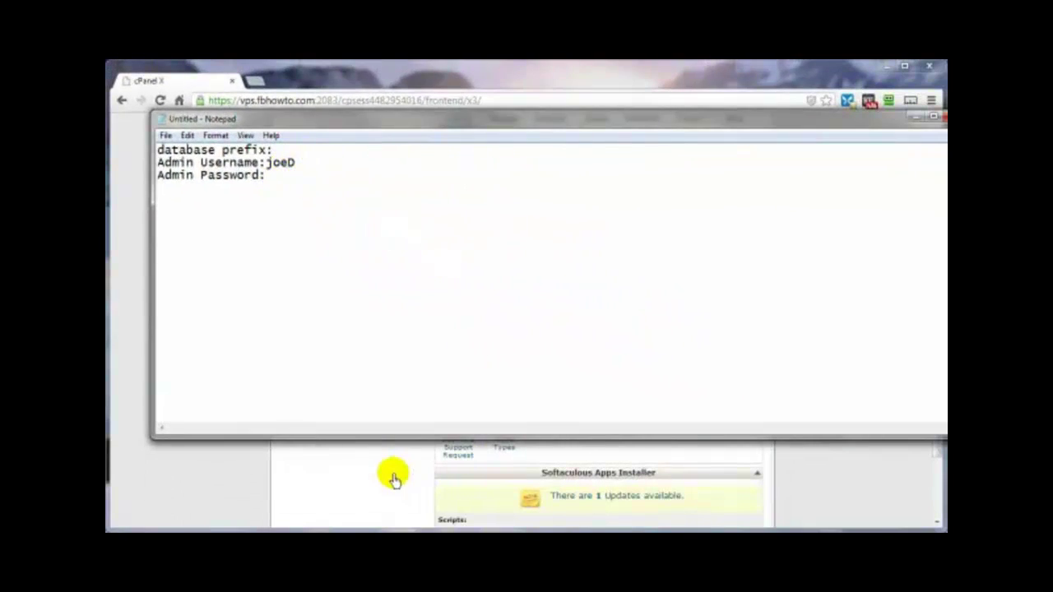
pyautogui.click(393, 478)
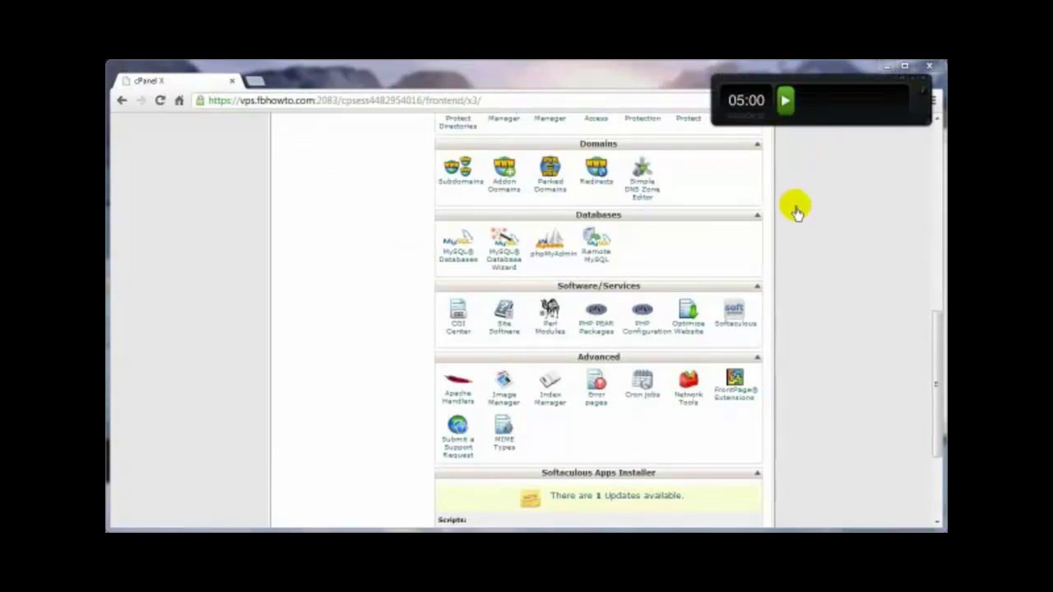
pyautogui.click(786, 103)
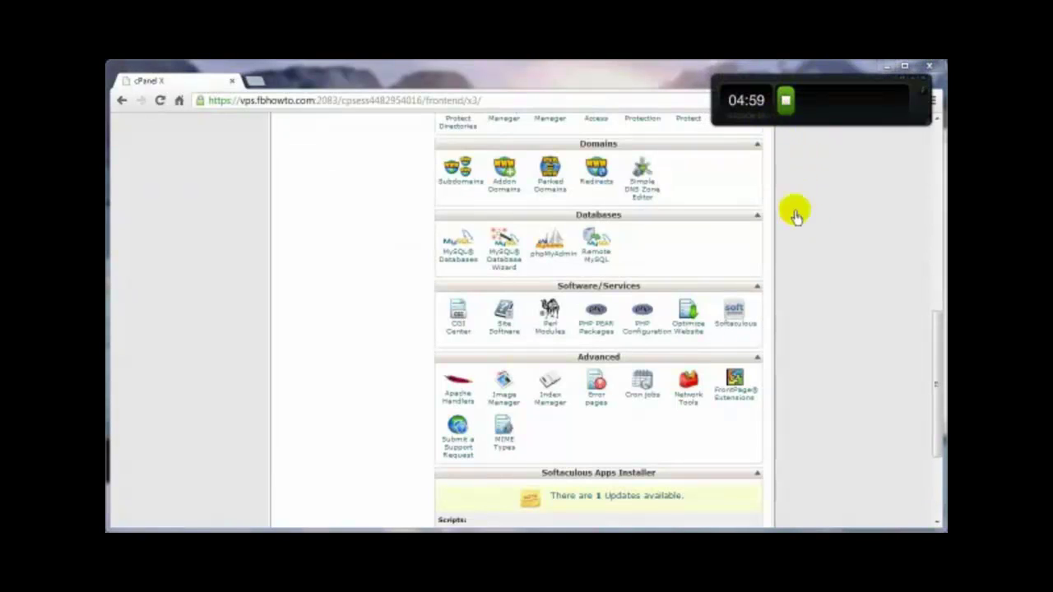
pyautogui.click(732, 329)
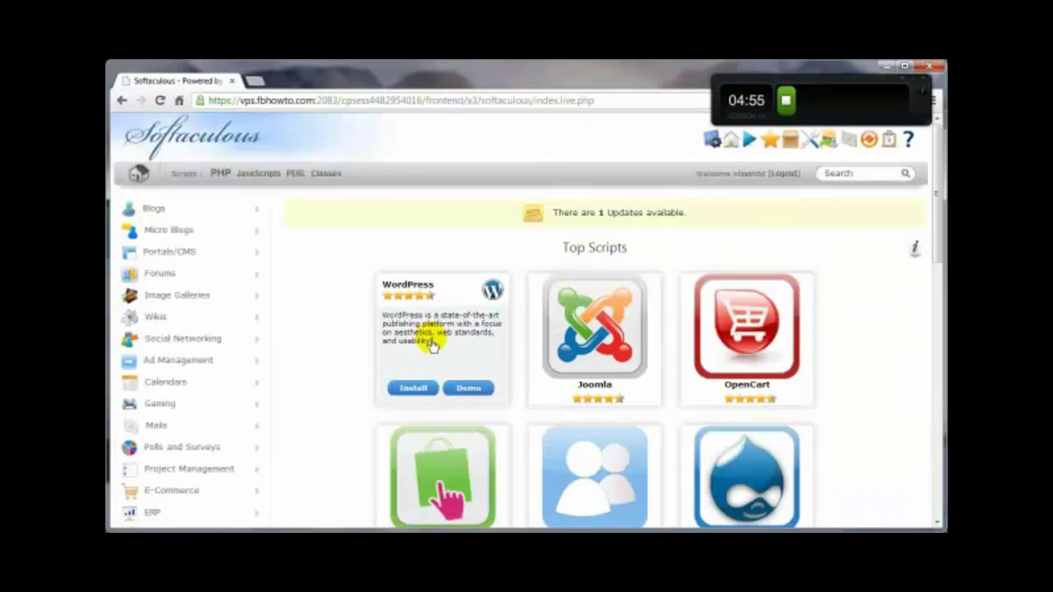
# Open the WordPress Install form and select the default 'wp' directory so it can be cleared.
pyautogui.click(434, 328)
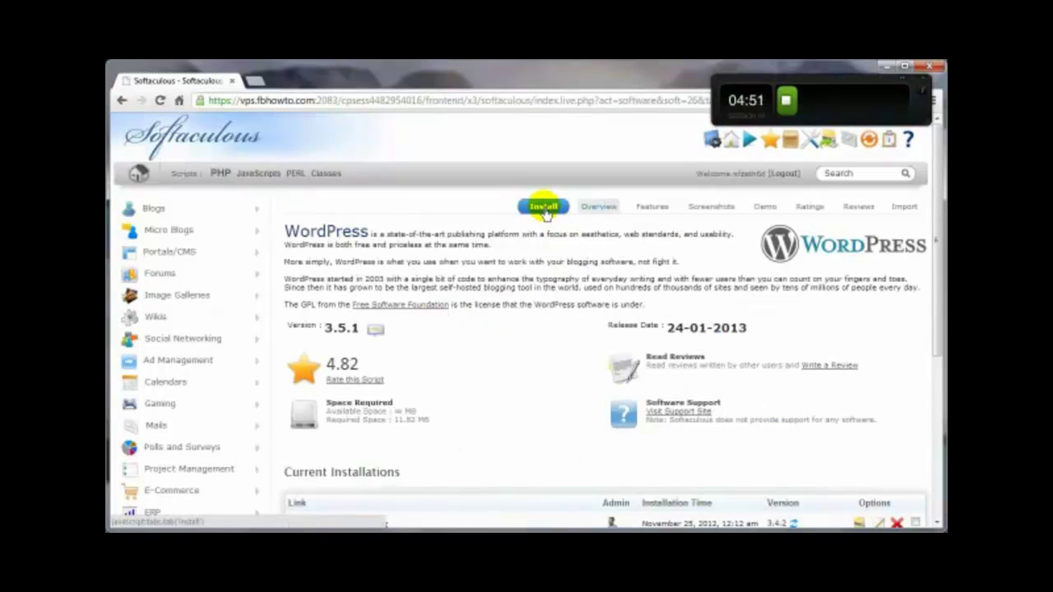
pyautogui.click(545, 208)
pyautogui.doubleClick(628, 309)
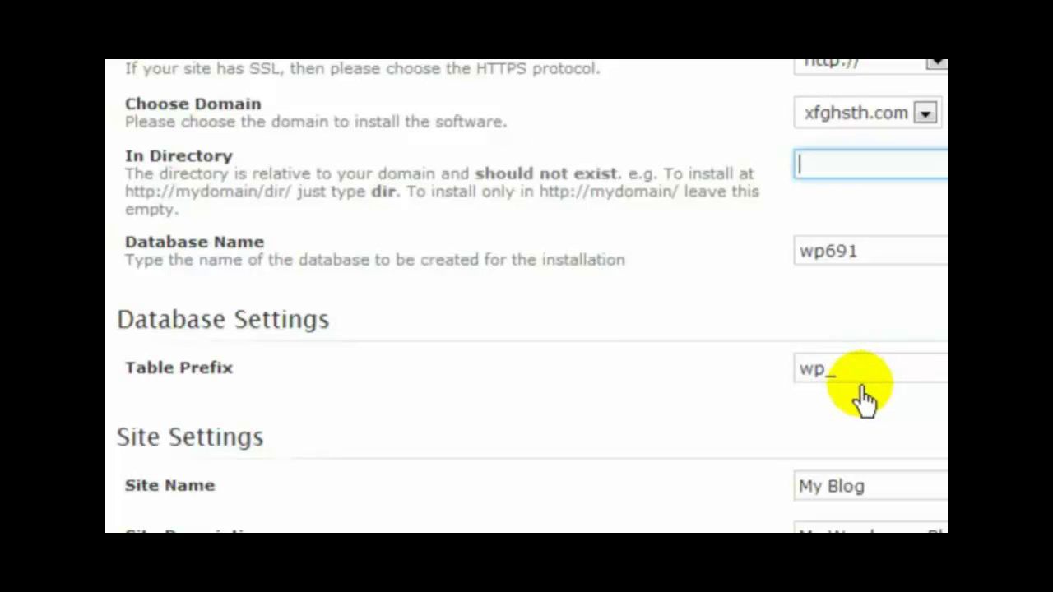
# Change the table prefix to wdhp_ and copy it into Notepad after 'database prefix:'.
pyautogui.click(814, 370)
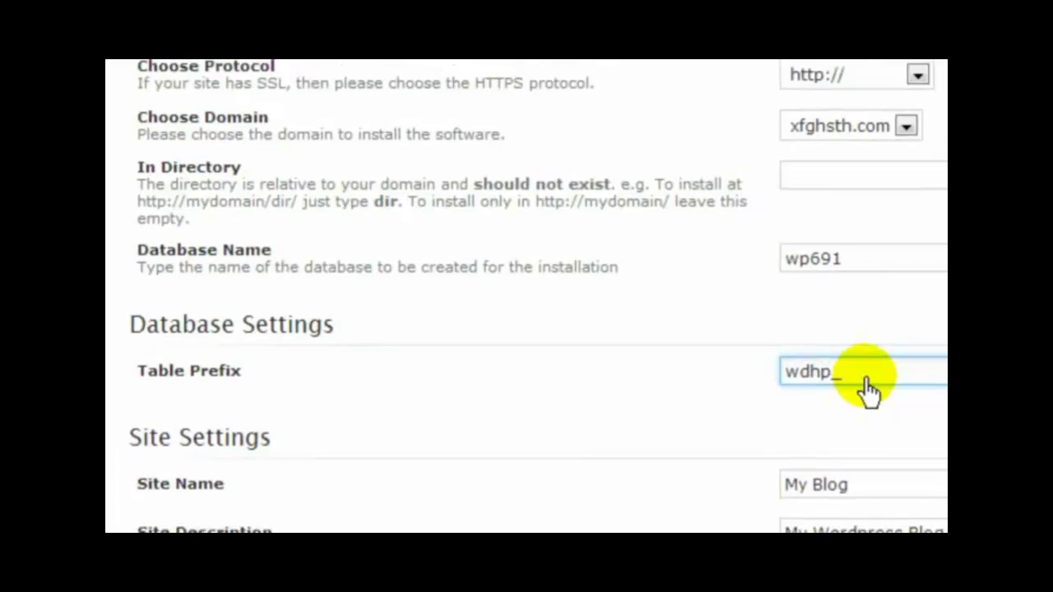
pyautogui.moveTo(775, 383); pyautogui.dragTo(695, 393)
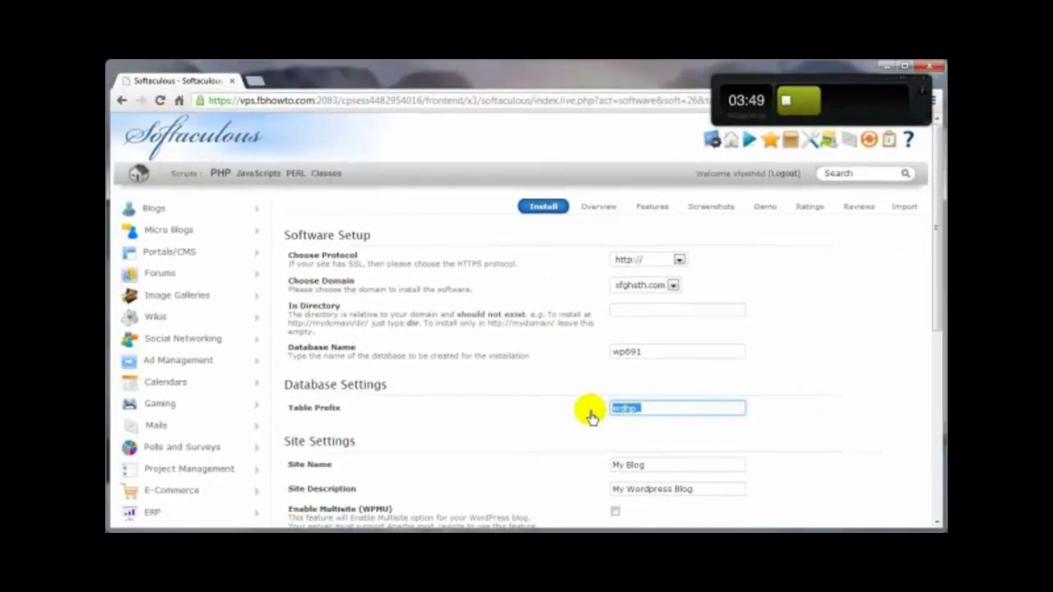
pyautogui.rightClick(636, 416)
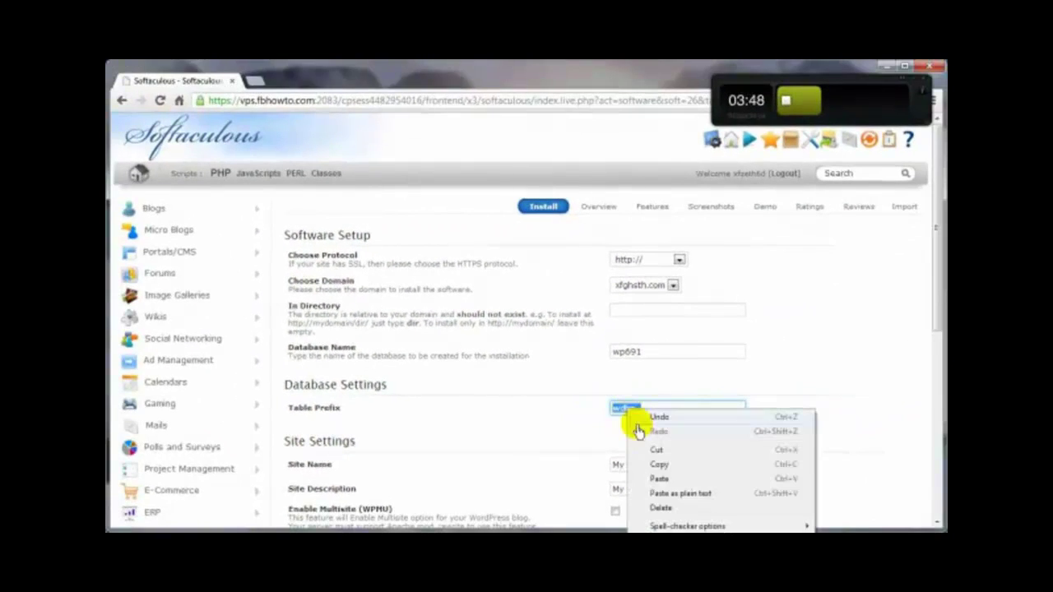
pyautogui.click(661, 466)
pyautogui.hotkey('alt', 'Tab')
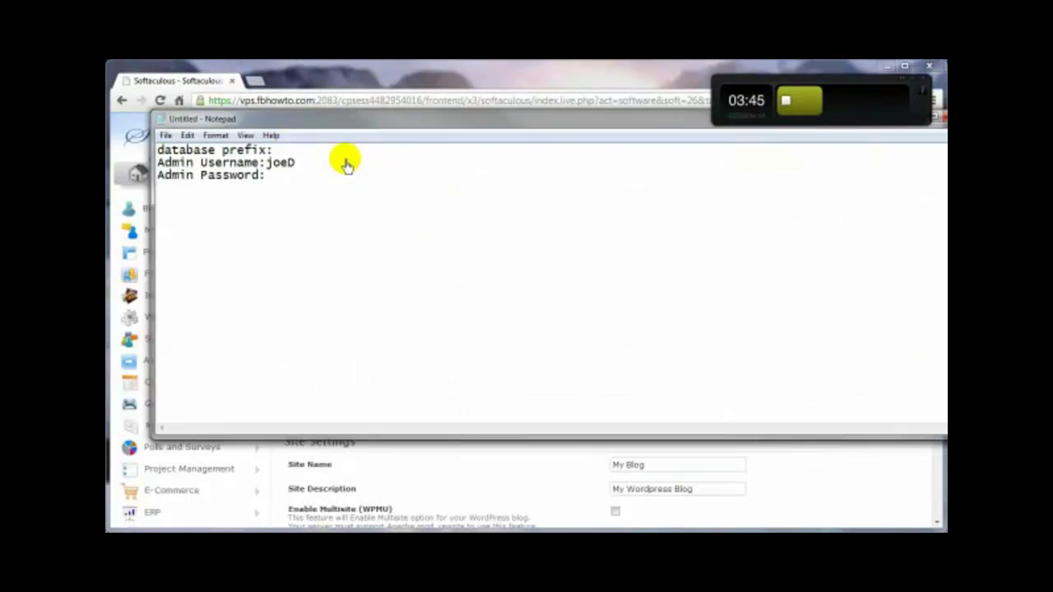
pyautogui.rightClick(280, 156)
pyautogui.click(317, 206)
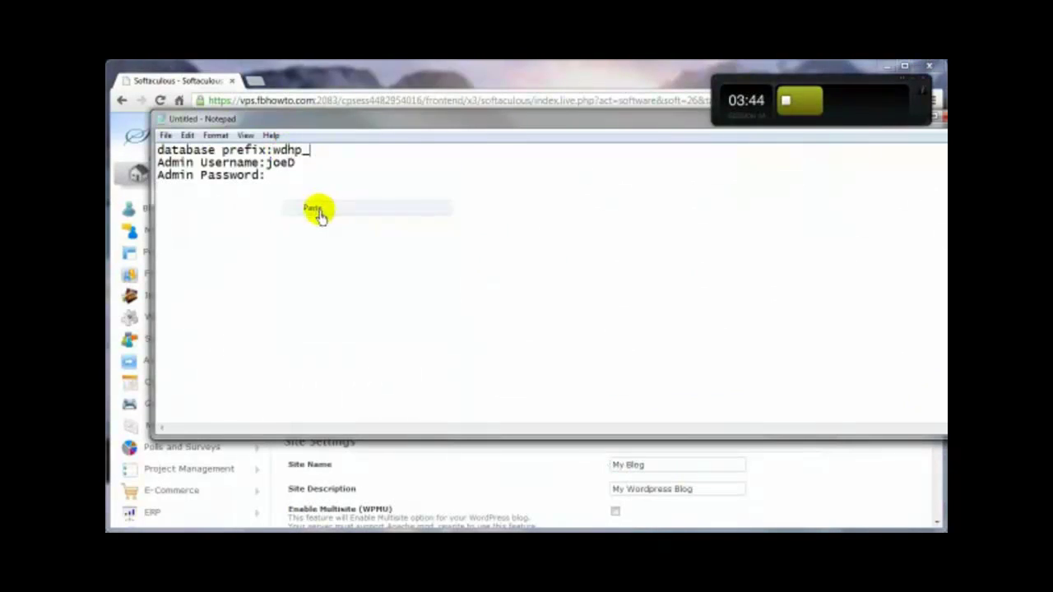
pyautogui.click(451, 481)
pyautogui.scroll(-3, 494, 458)
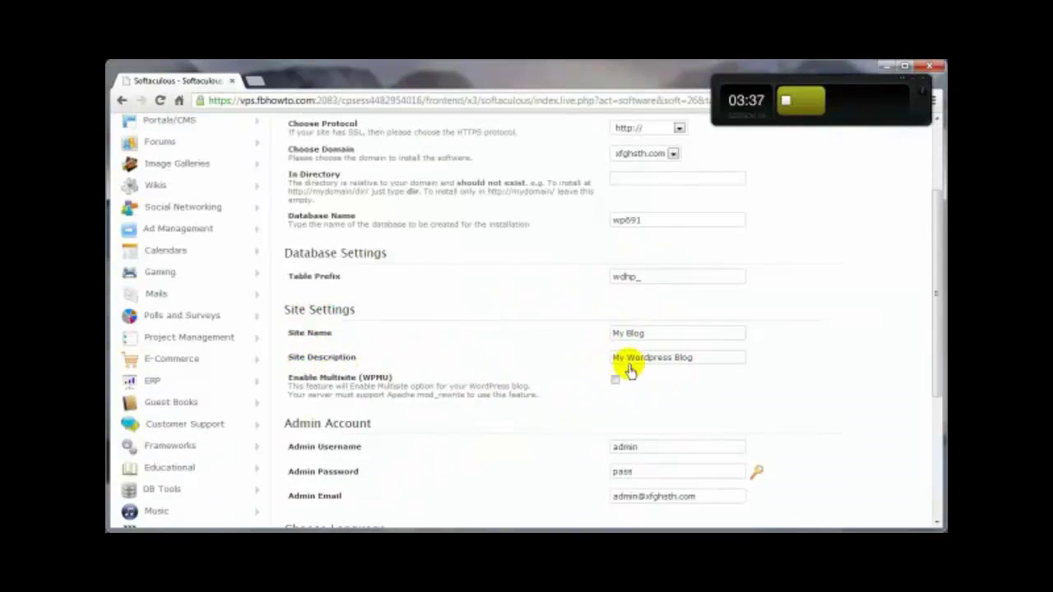
pyautogui.click(675, 361)
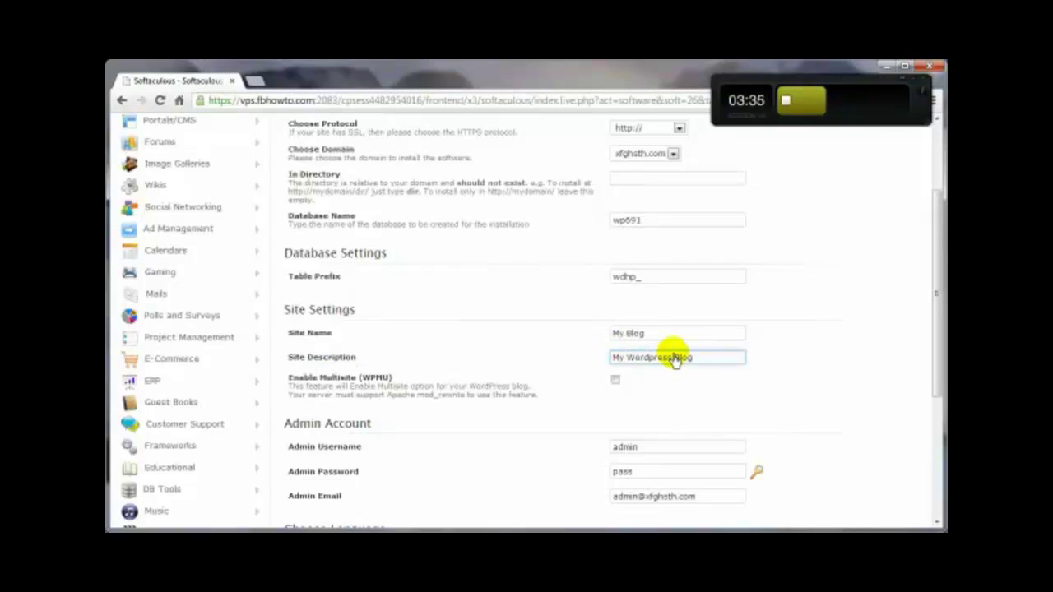
pyautogui.click(581, 324)
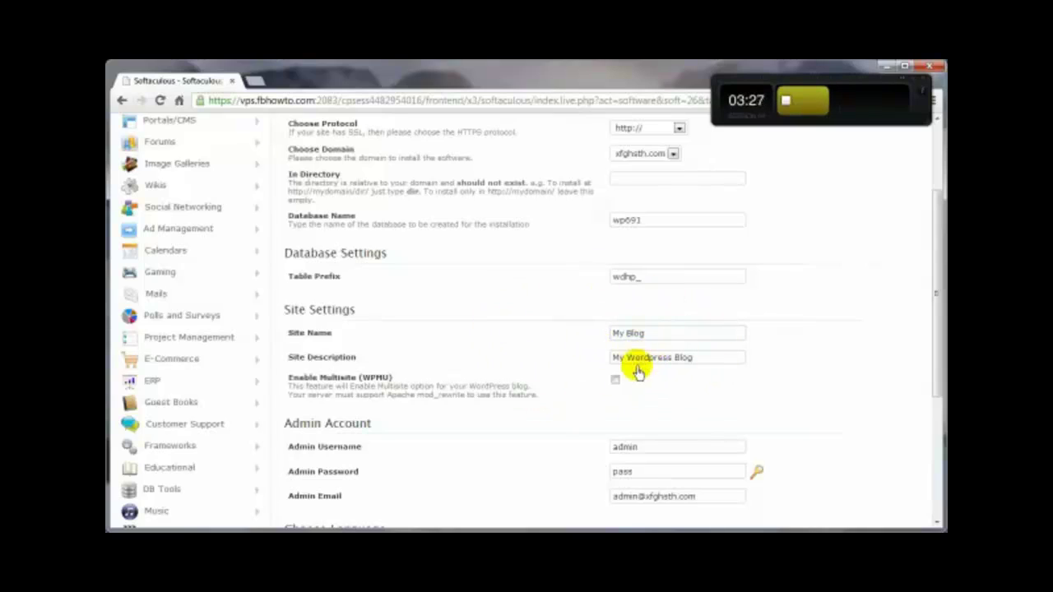
pyautogui.scroll(-2, 395, 460)
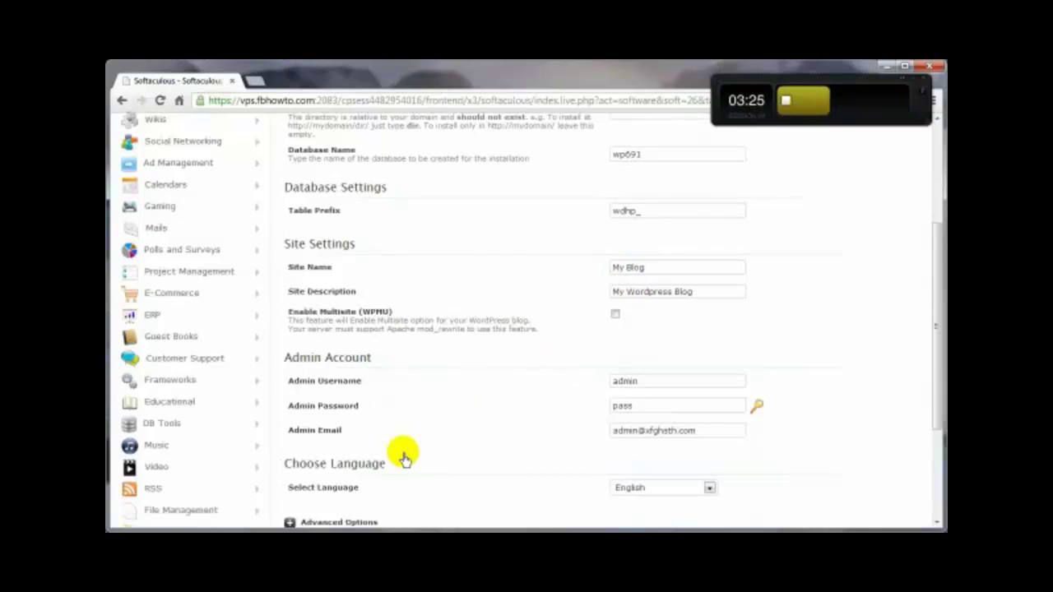
pyautogui.click(647, 320)
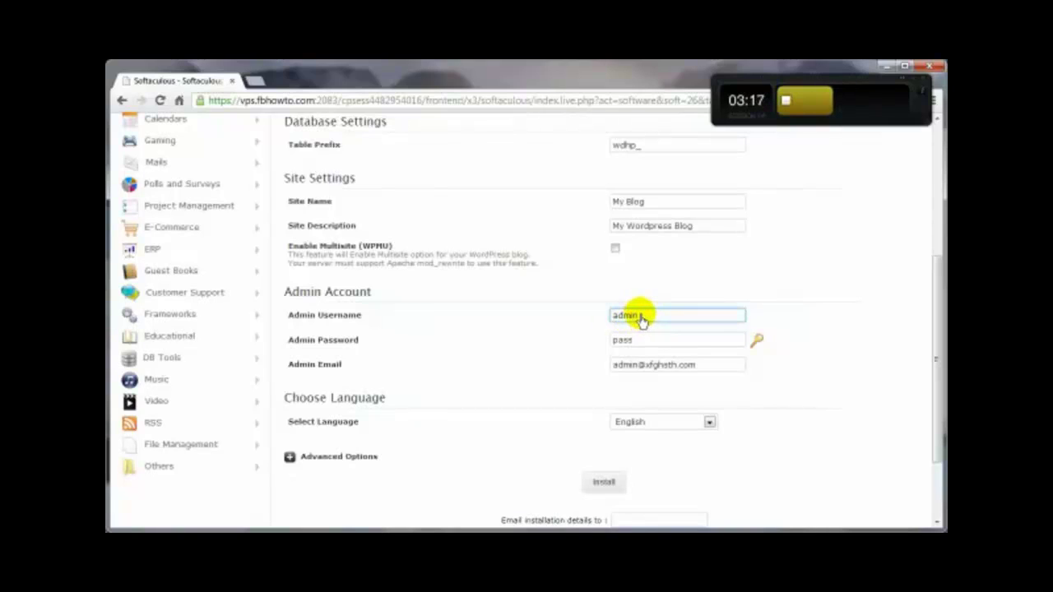
pyautogui.moveTo(642, 321); pyautogui.dragTo(595, 316)
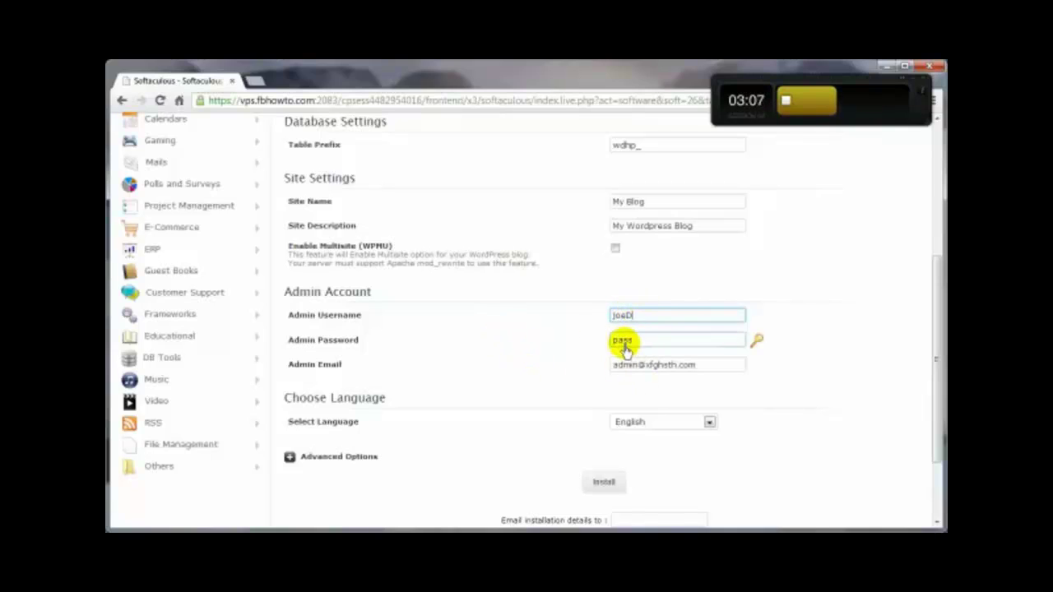
pyautogui.moveTo(630, 345); pyautogui.dragTo(599, 353)
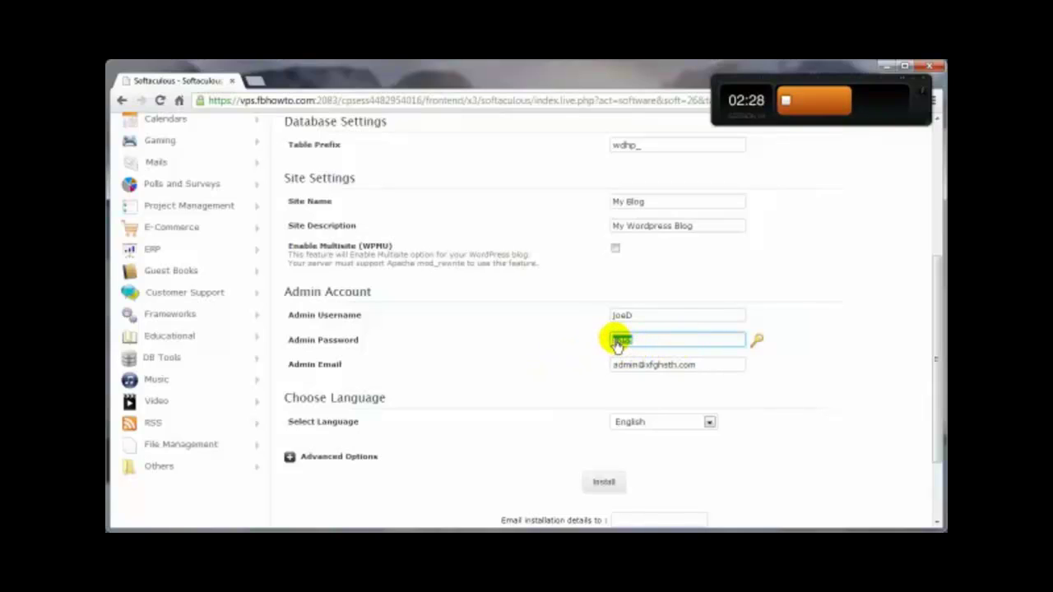
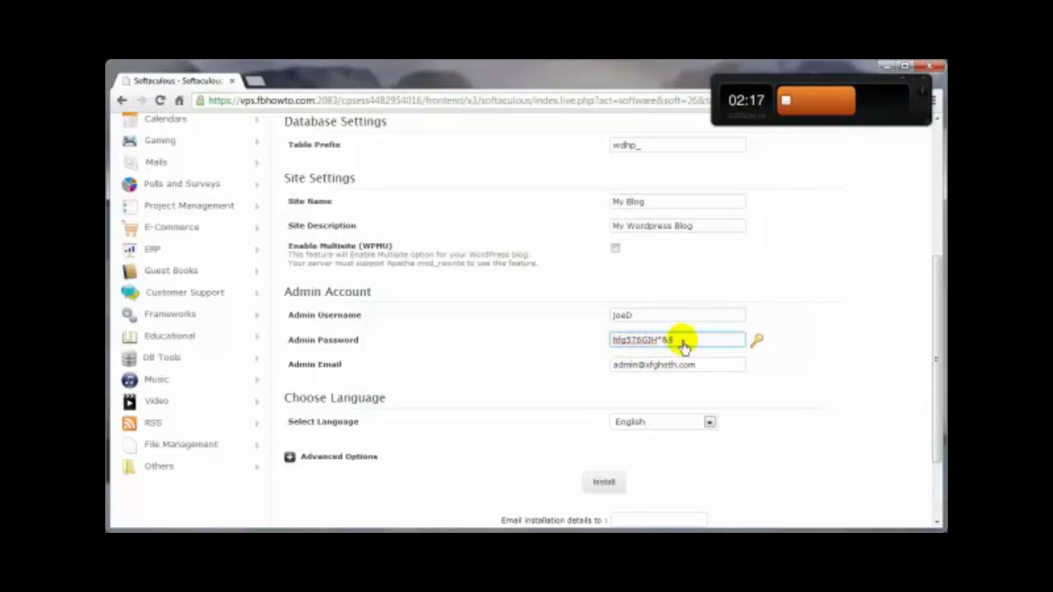
# Enter a strong admin password and paste a copy after 'Admin Password:' in the Notepad notes.
pyautogui.moveTo(684, 343); pyautogui.dragTo(606, 349)
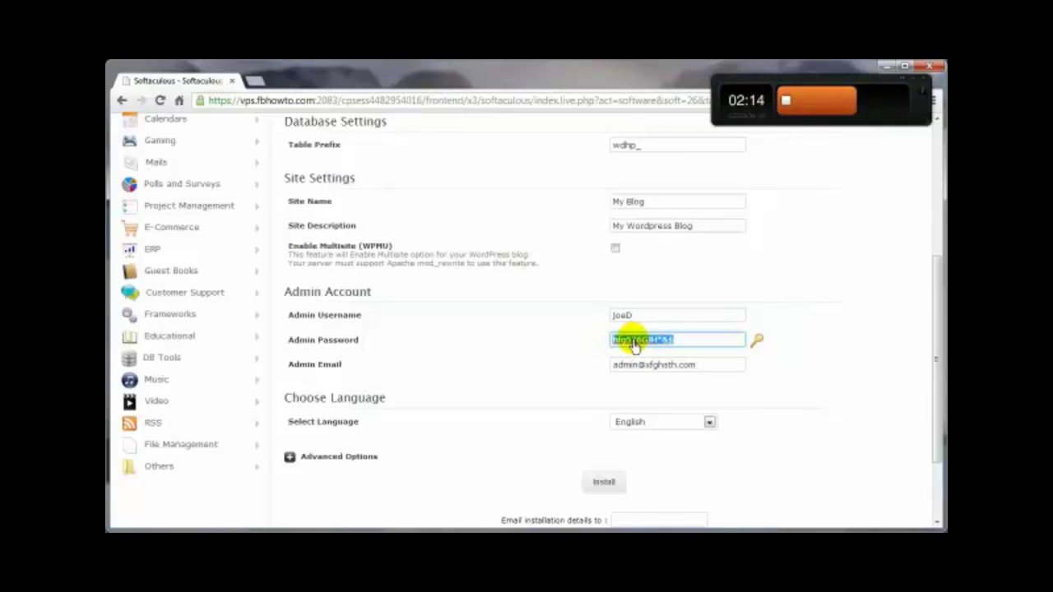
pyautogui.rightClick(632, 339)
pyautogui.click(665, 396)
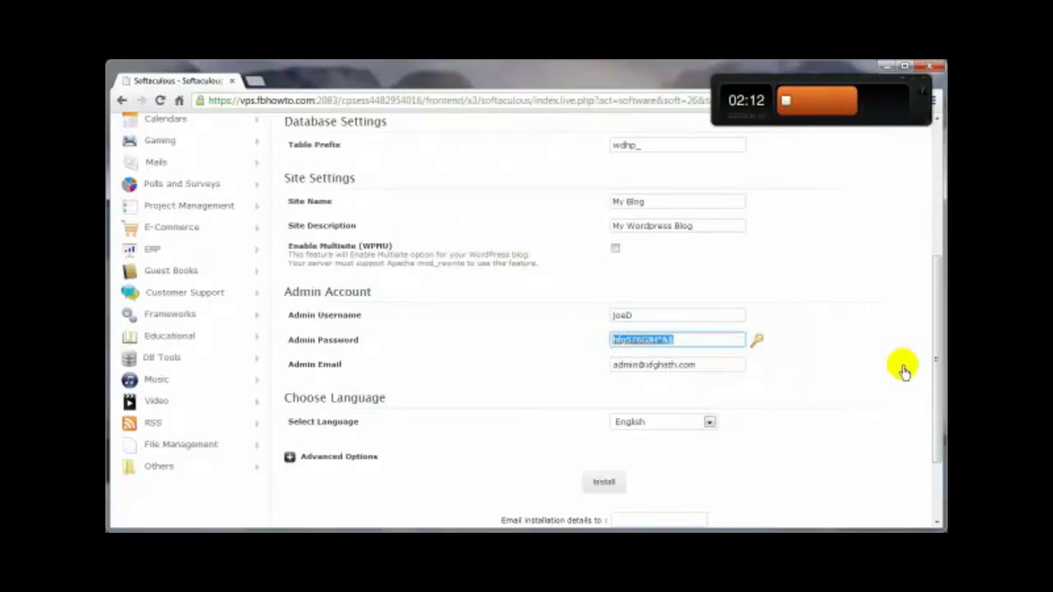
pyautogui.hotkey('alt', 'Tab')
pyautogui.click(277, 171)
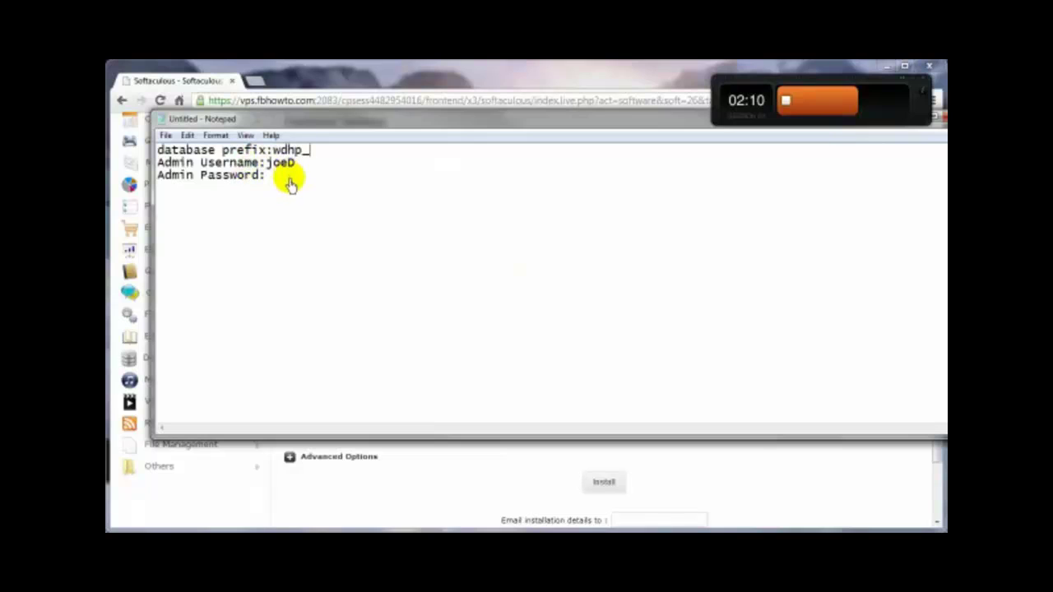
pyautogui.rightClick(277, 178)
pyautogui.click(308, 234)
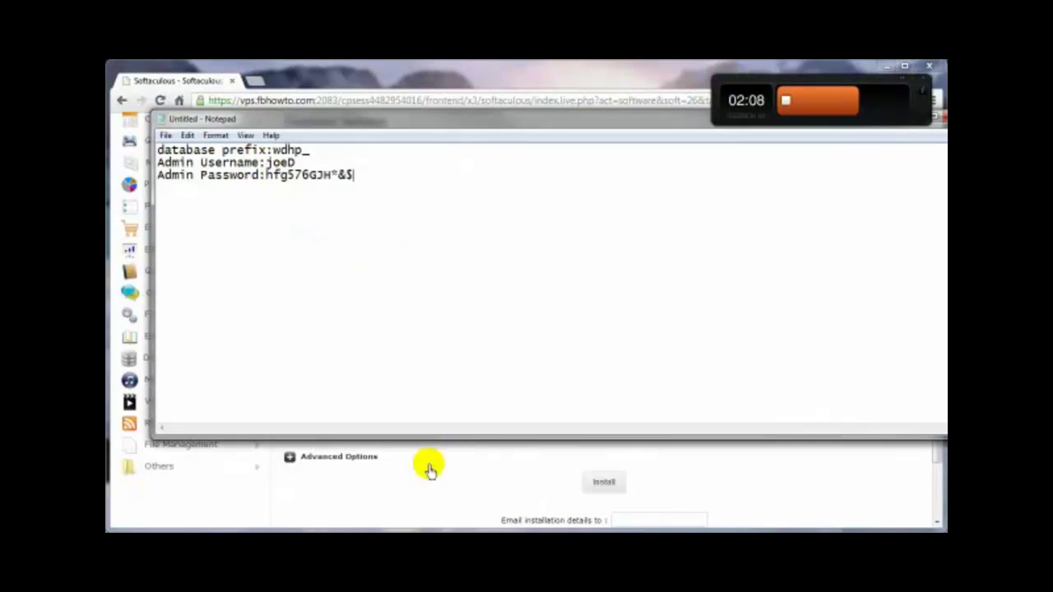
pyautogui.click(432, 481)
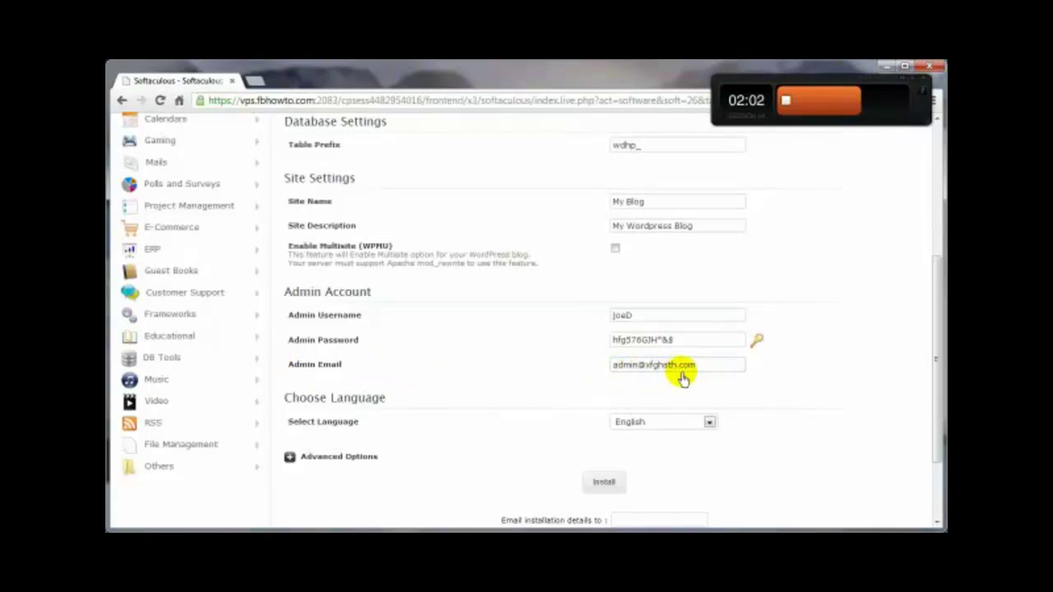
pyautogui.click(698, 370)
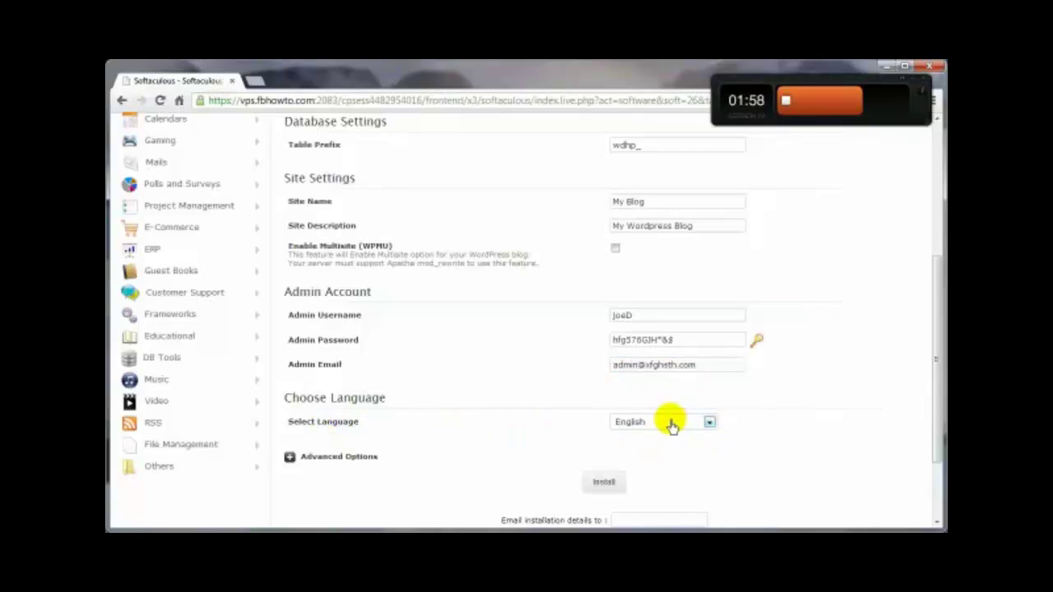
# Glance at Advanced Options, then run the WordPress installation until the success page appears.
pyautogui.click(298, 461)
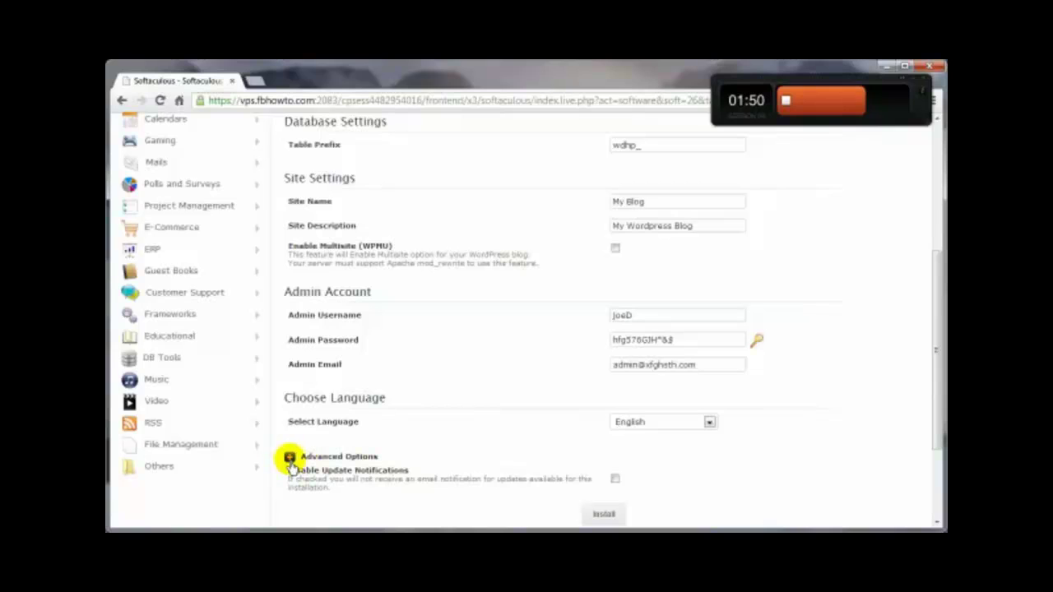
pyautogui.click(289, 458)
pyautogui.click(605, 487)
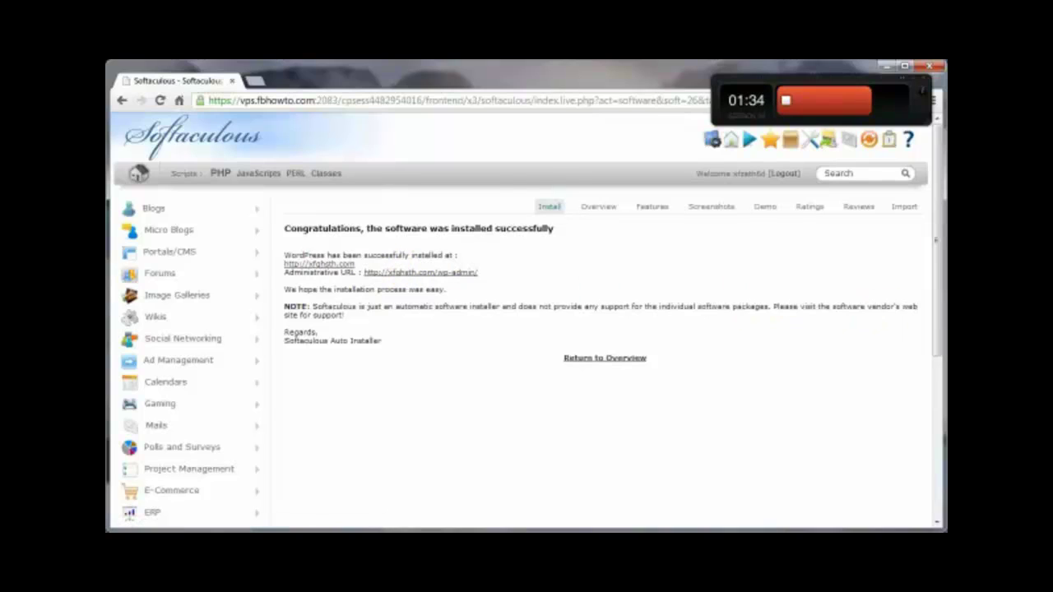
pyautogui.hotkey('alt', 'Tab')
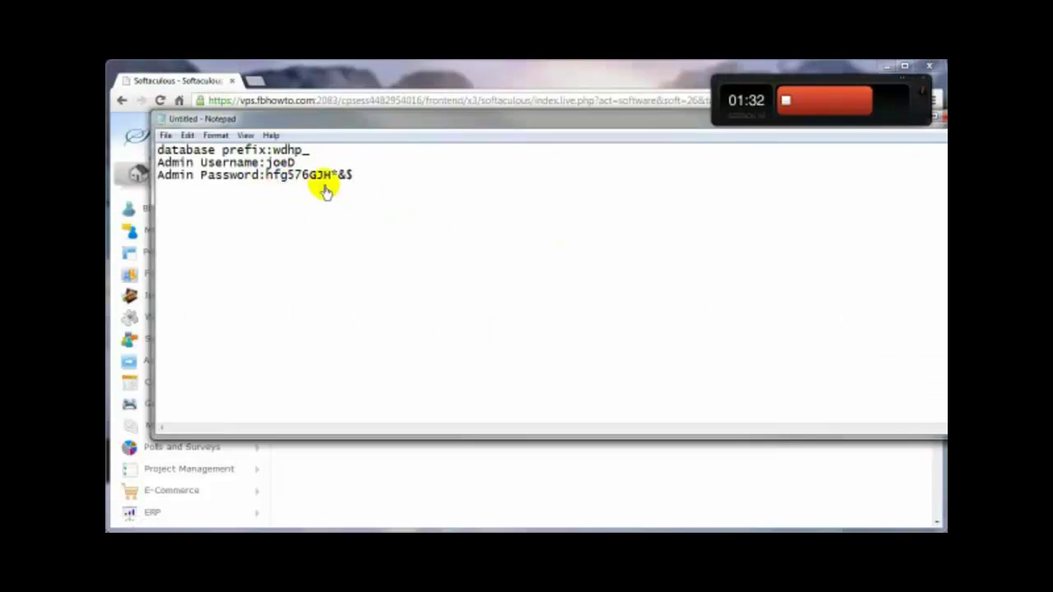
# Open the new My Blog site from the 'installed at' link on the success page.
pyautogui.click(840, 466)
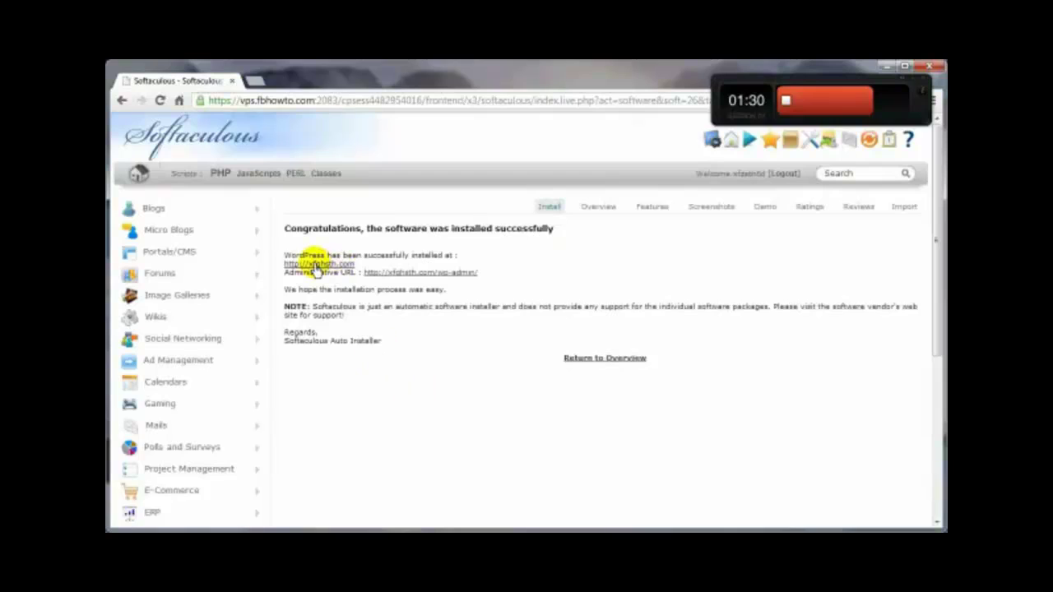
pyautogui.click(314, 265)
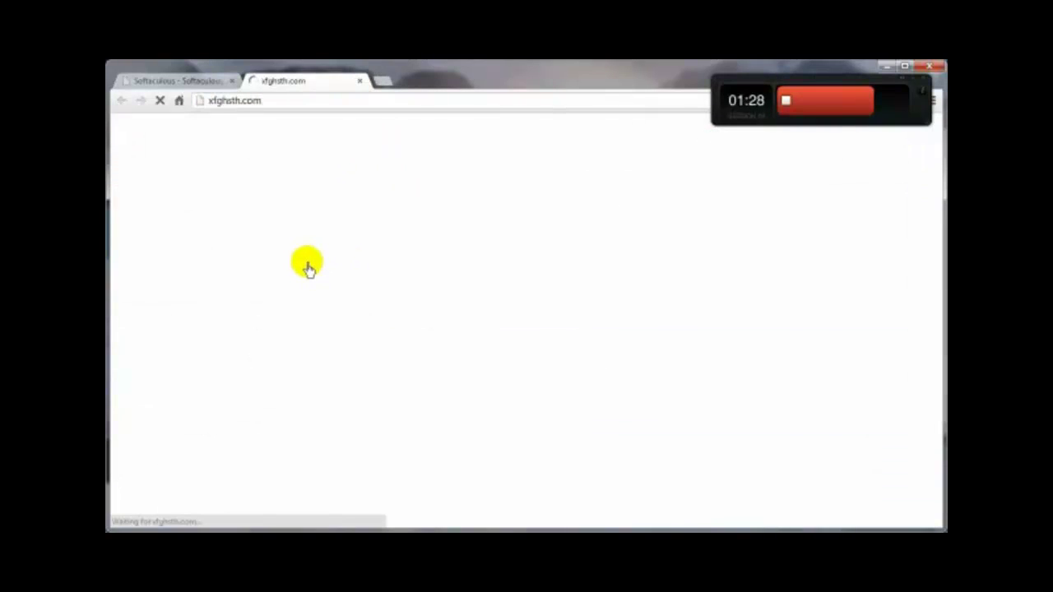